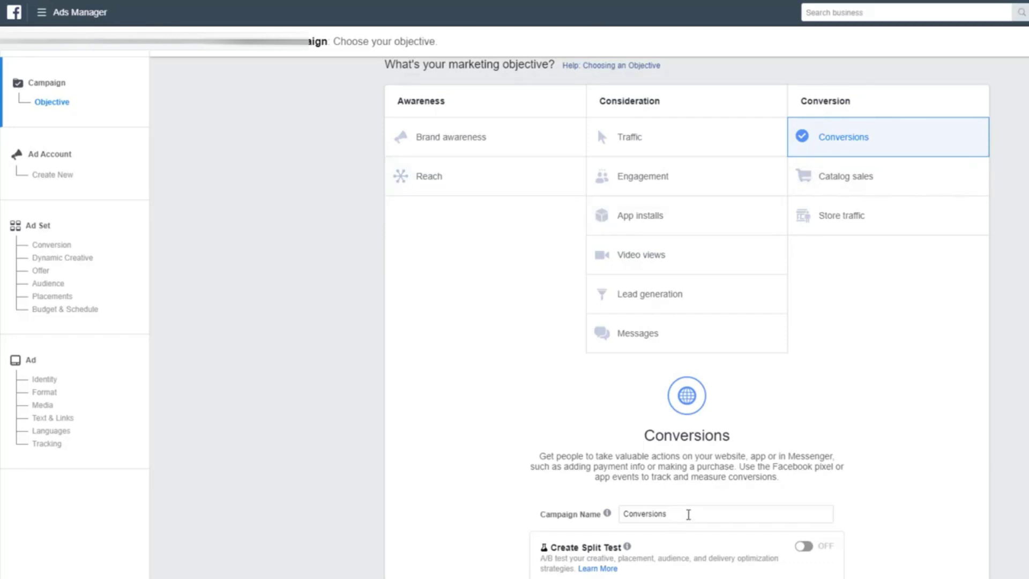
Set the campaign's daily budget to $30.00.
scroll(689, 515, "down", 4)
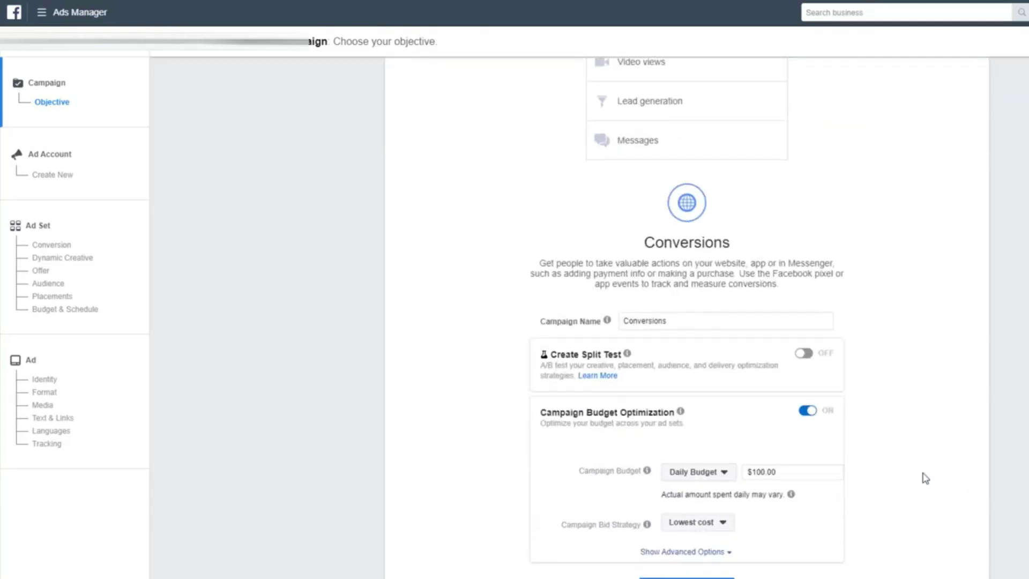
mouse_move(681, 413)
mouse_move(544, 412)
left_mouse_down()
mouse_move(680, 411)
mouse_move(690, 429)
mouse_move(531, 413)
left_mouse_up()
left_click(696, 430)
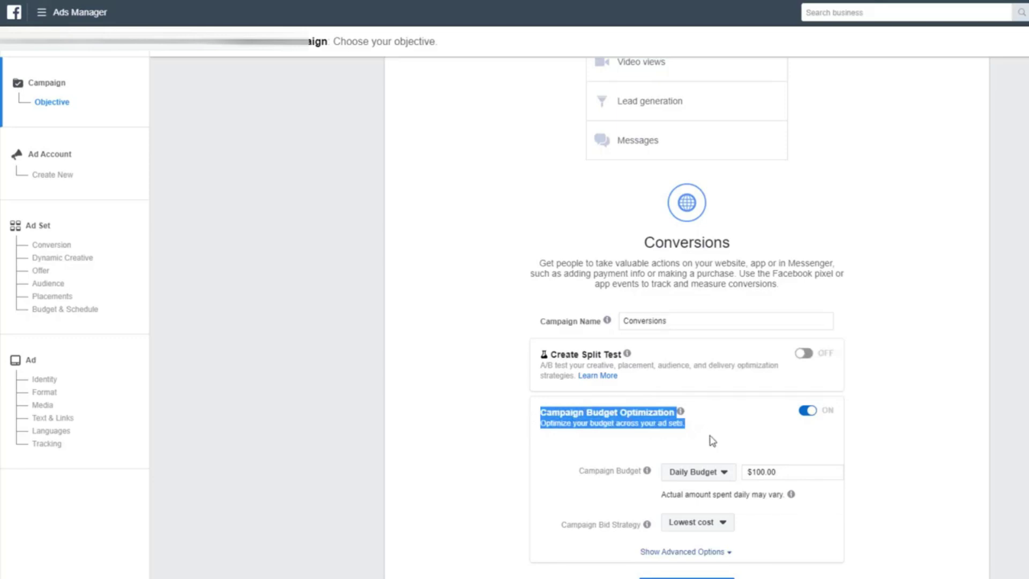
triple_click(767, 472)
type("3")
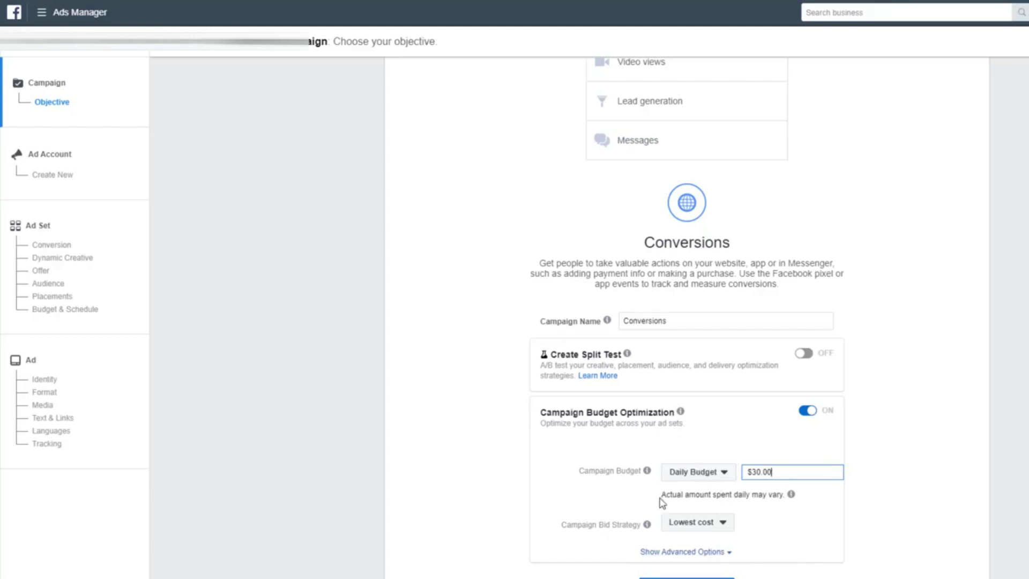
Keep Lowest cost as the campaign bid strategy.
left_click(696, 522)
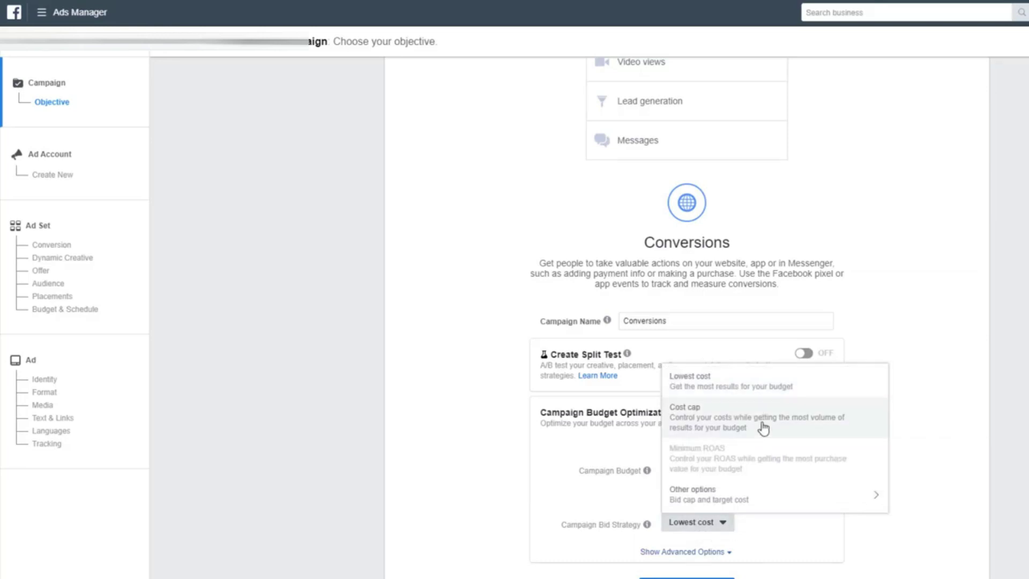
mouse_move(750, 509)
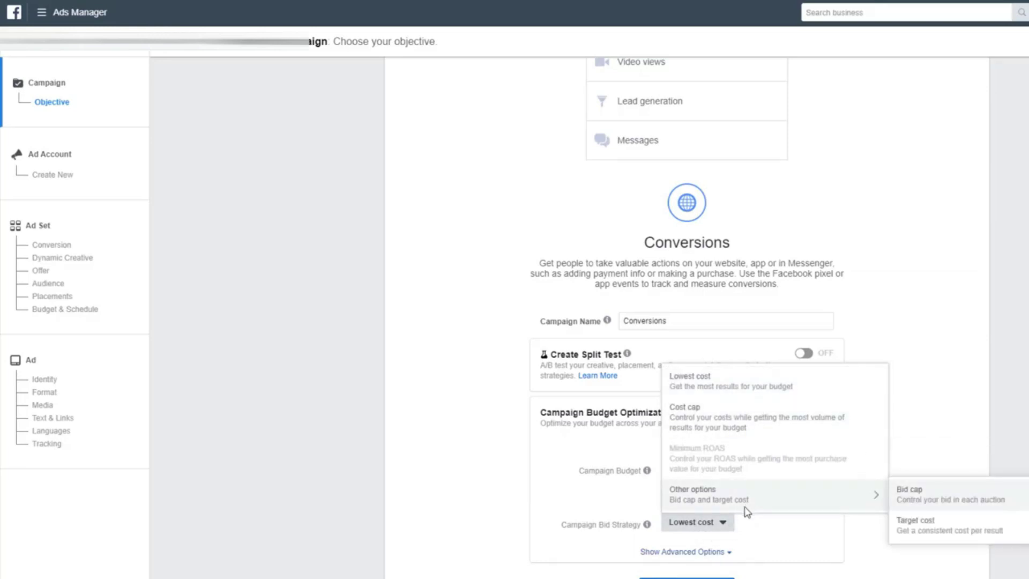
left_click(725, 390)
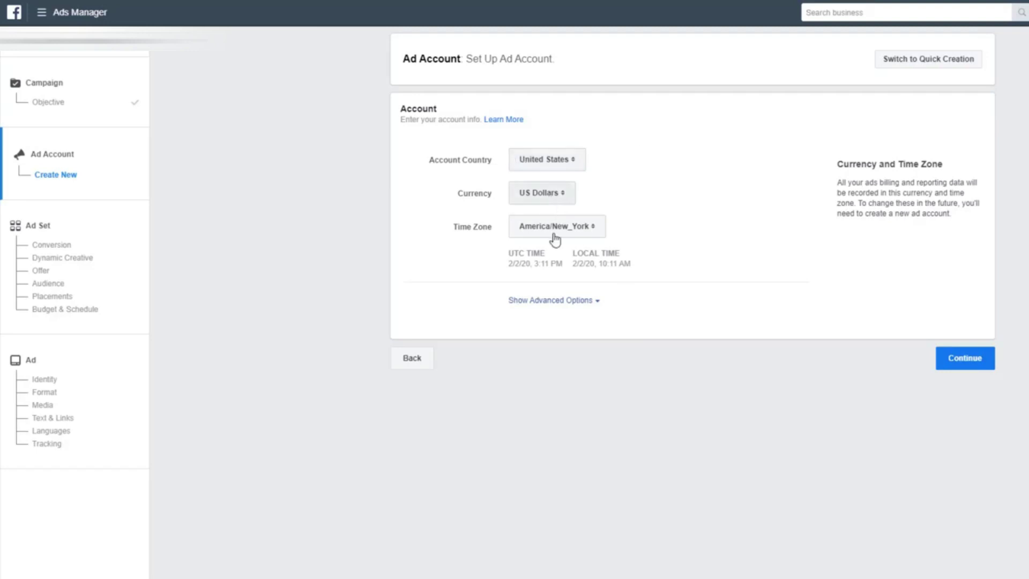
Keep the ad account at United States, US Dollars and America/New_York and continue to the ad set.
left_click(966, 360)
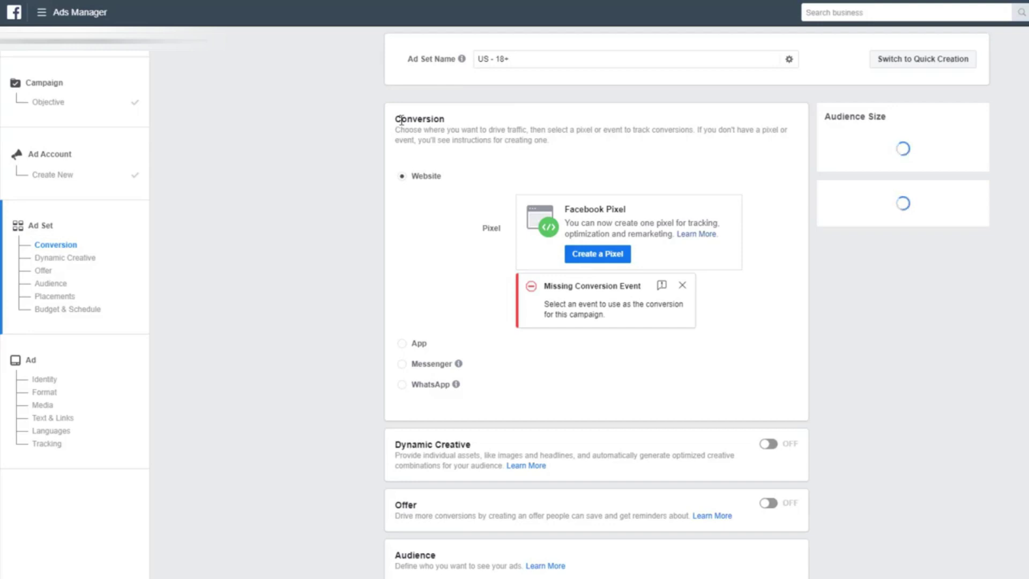
left_click_drag(401, 119, 481, 123)
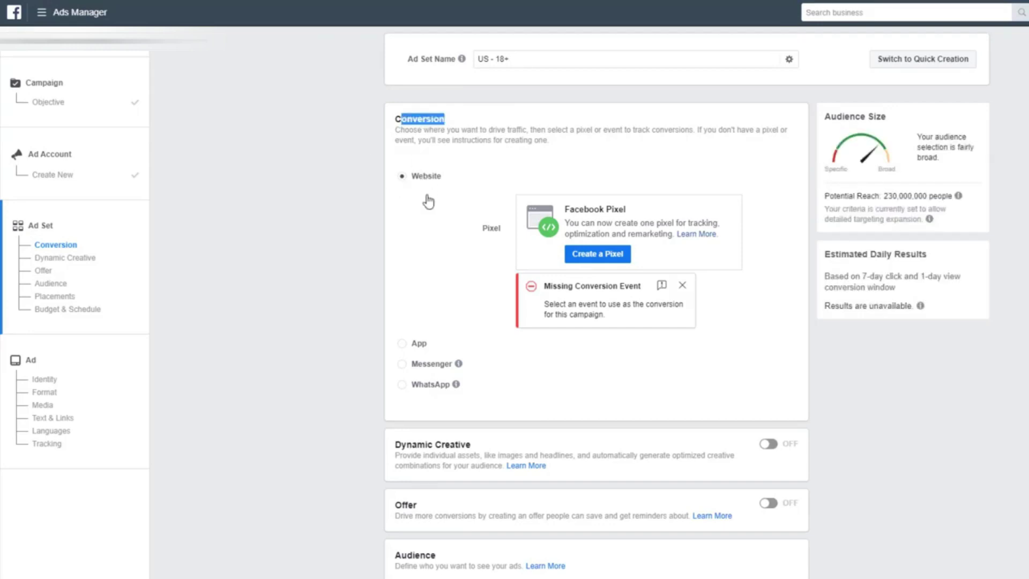
Go to Business Settings, leaving the unsaved campaign page.
left_click(54, 18)
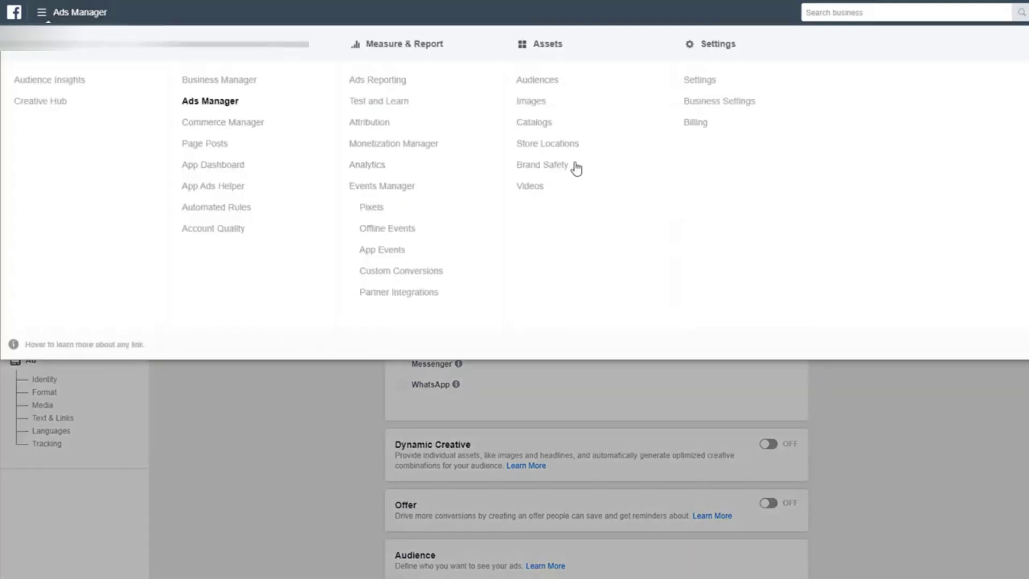
left_click(759, 106)
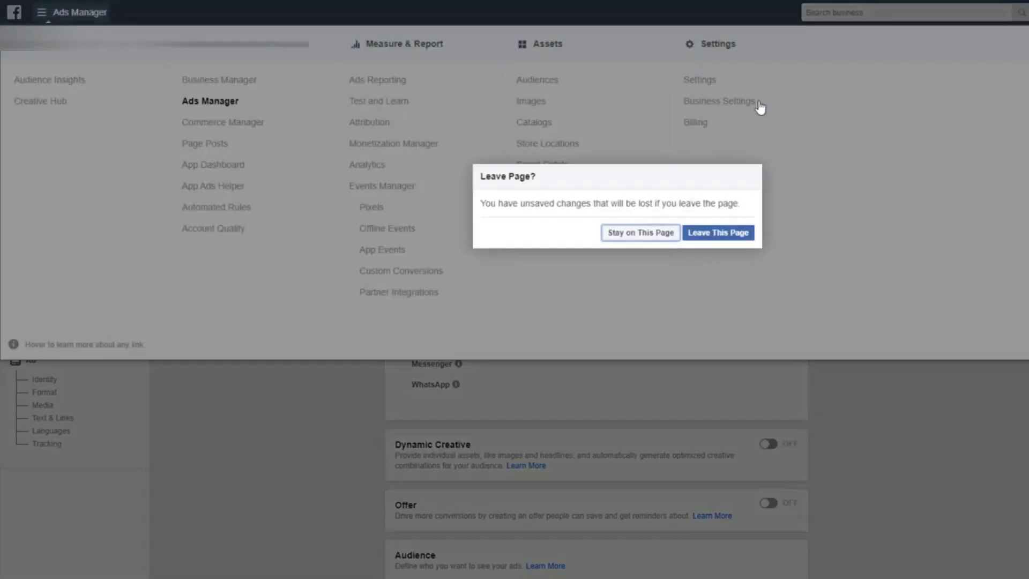
left_click(707, 235)
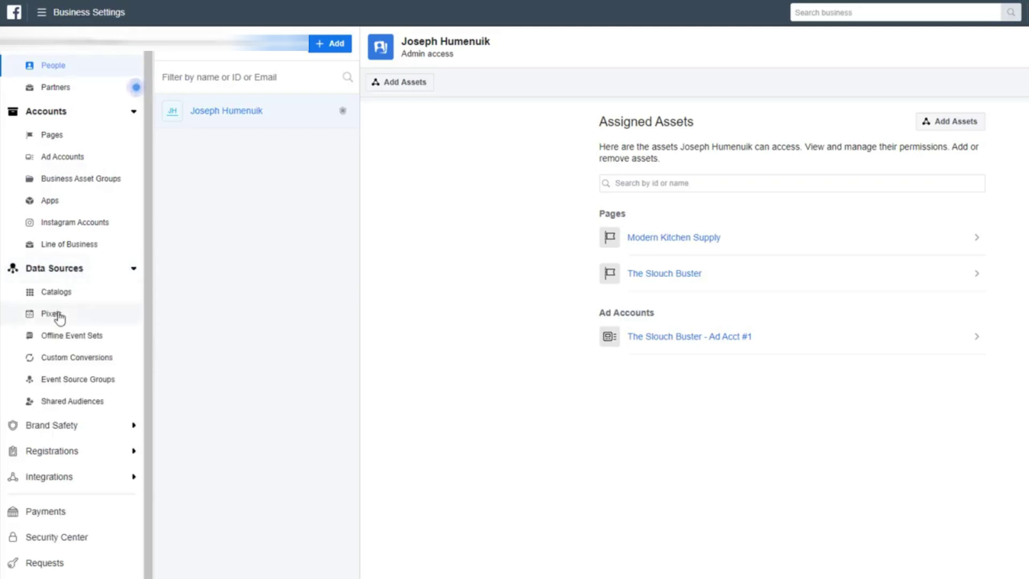
Add The Slouch Buster - Ad Acct #1 as a connected asset of The Slouch Buster pixel.
left_click(60, 313)
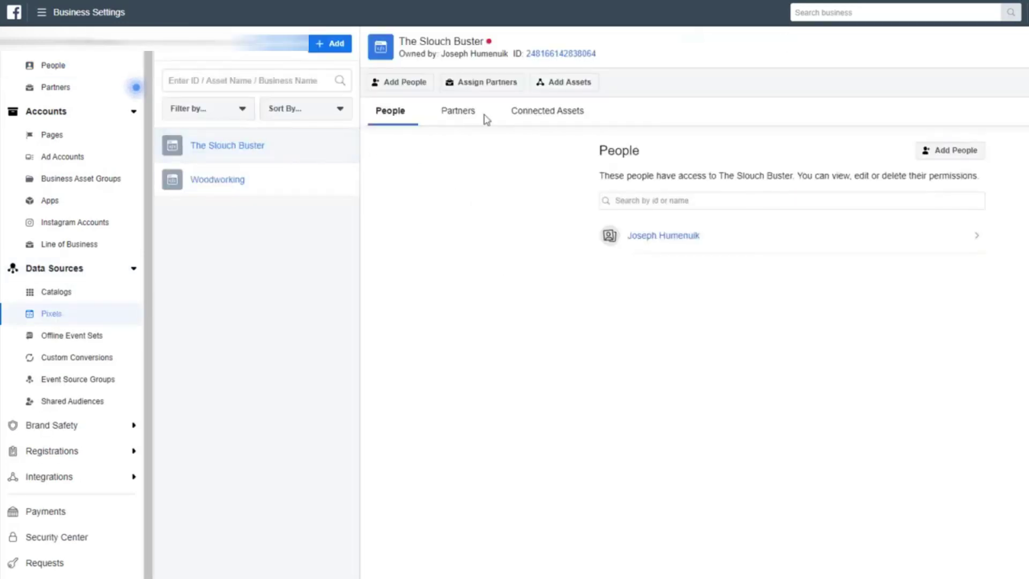
left_click(568, 114)
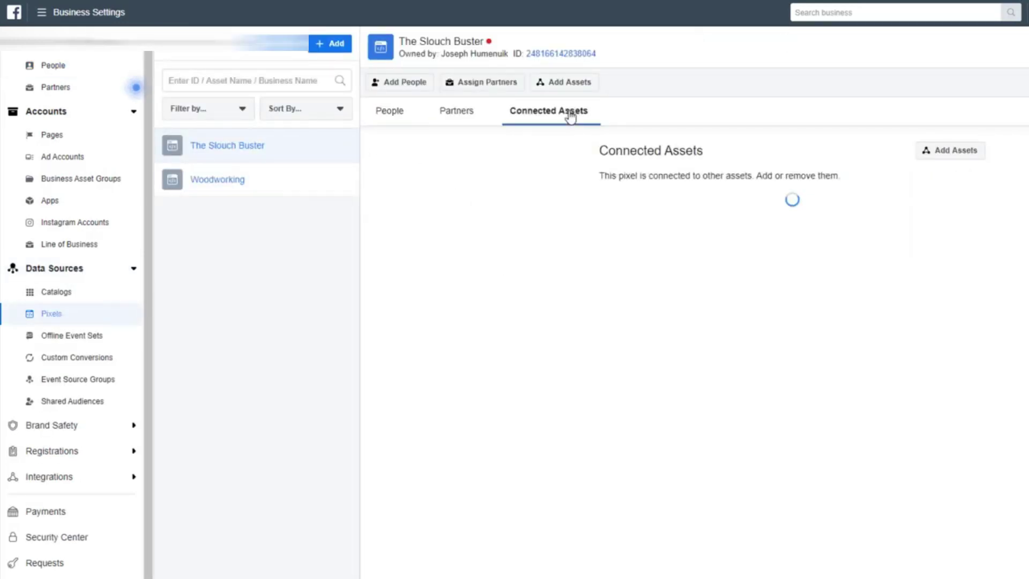
left_click(946, 155)
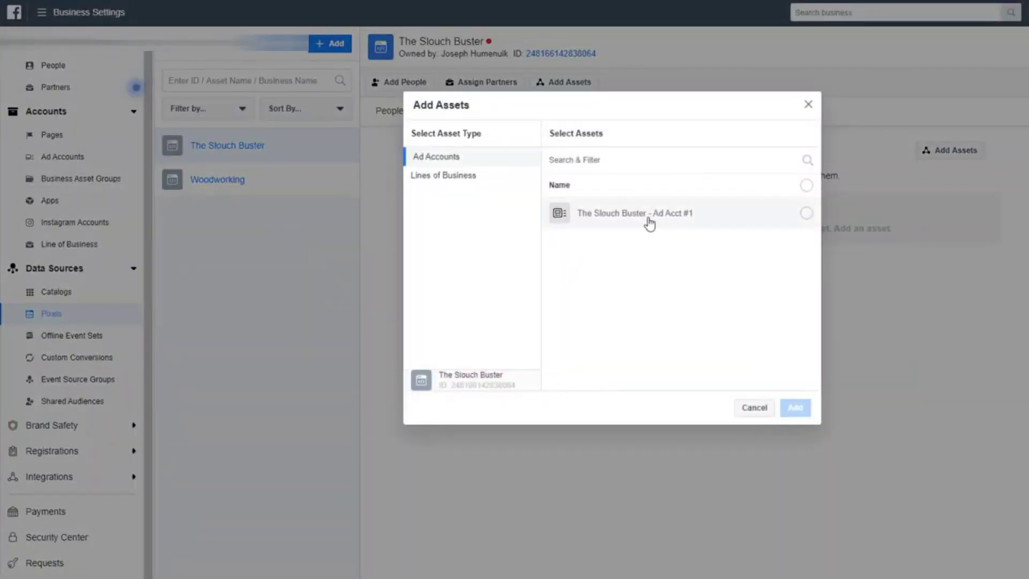
left_click(648, 221)
left_click(800, 409)
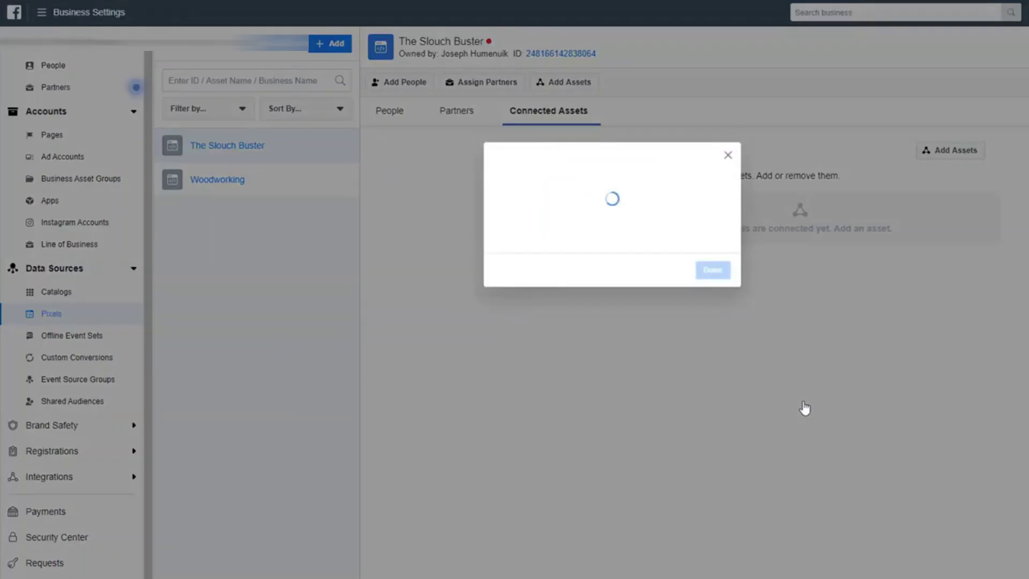
left_click(718, 256)
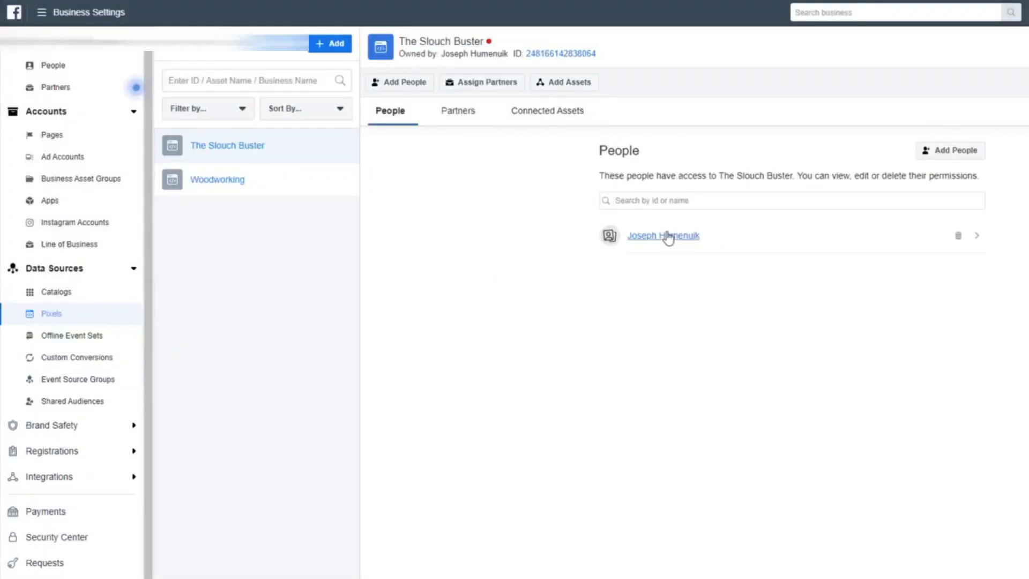
Resume the saved Conversions draft and set the ad set's conversion event to Purchase.
left_click(41, 11)
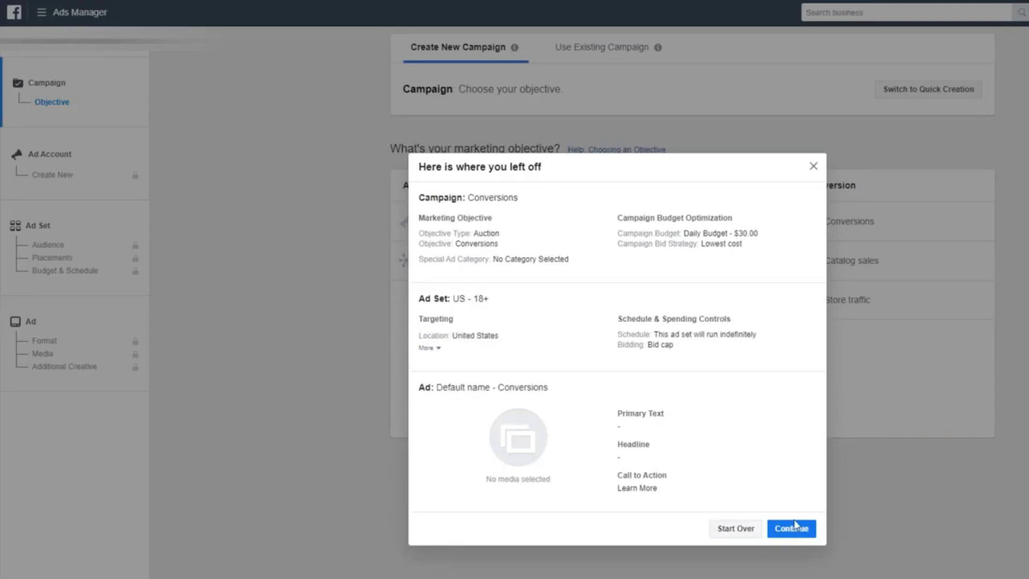
left_click(789, 524)
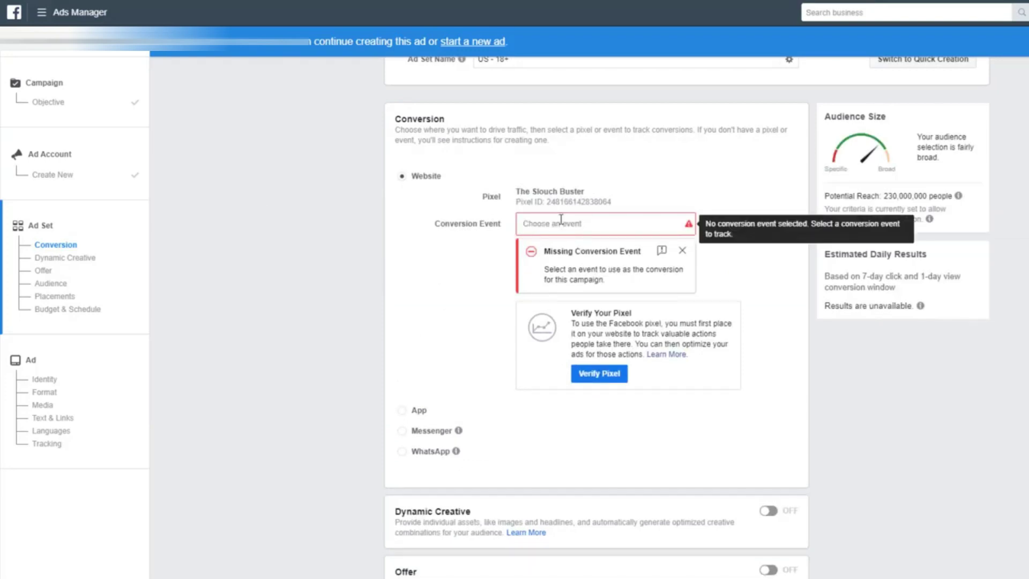
left_click(562, 219)
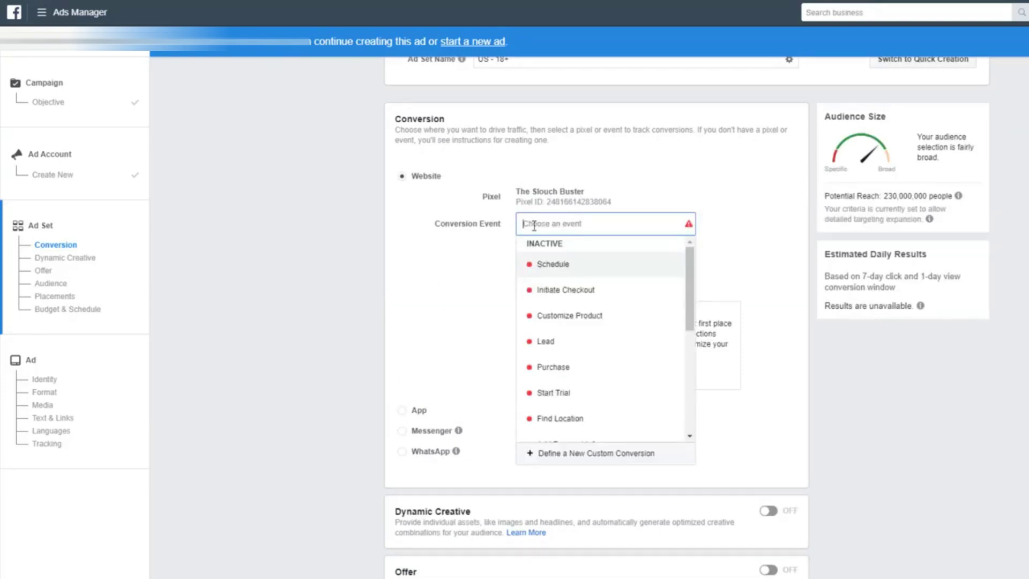
left_click(606, 372)
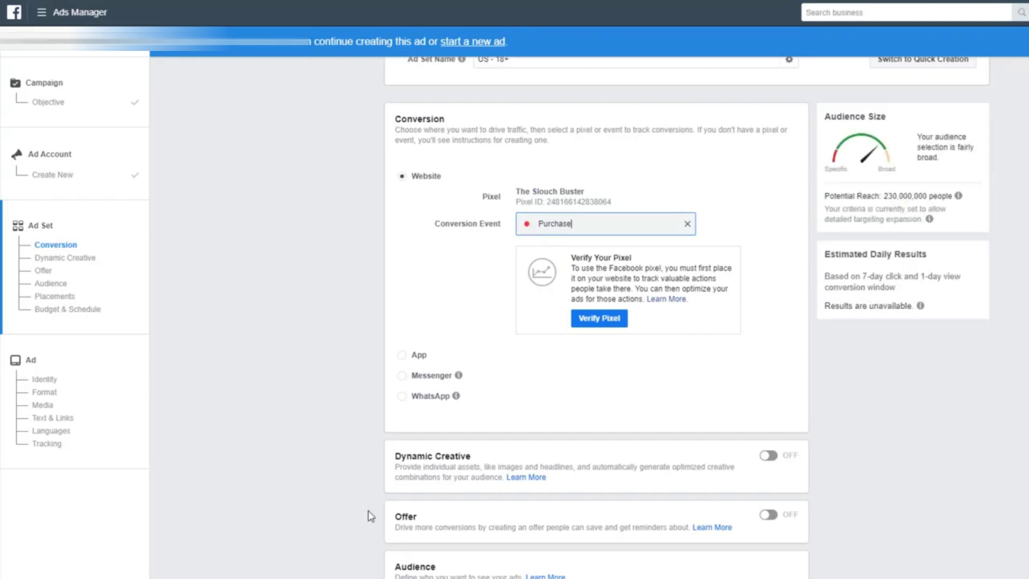
Go down to the Audience section and start adding locations beside United States.
scroll(368, 516, "down", 6)
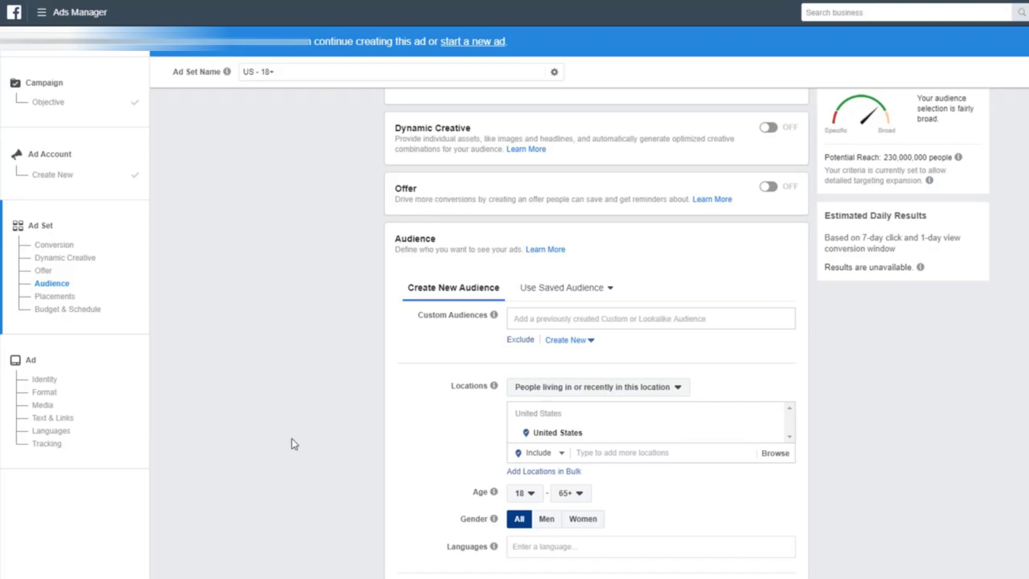
left_click_drag(445, 202, 649, 200)
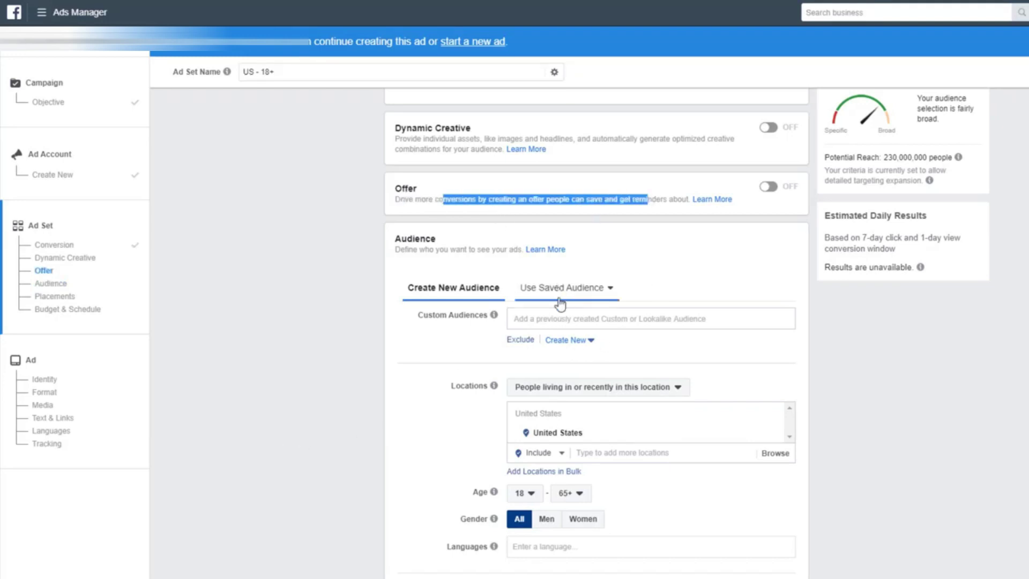
left_click(378, 371)
scroll(352, 372, "down", 4)
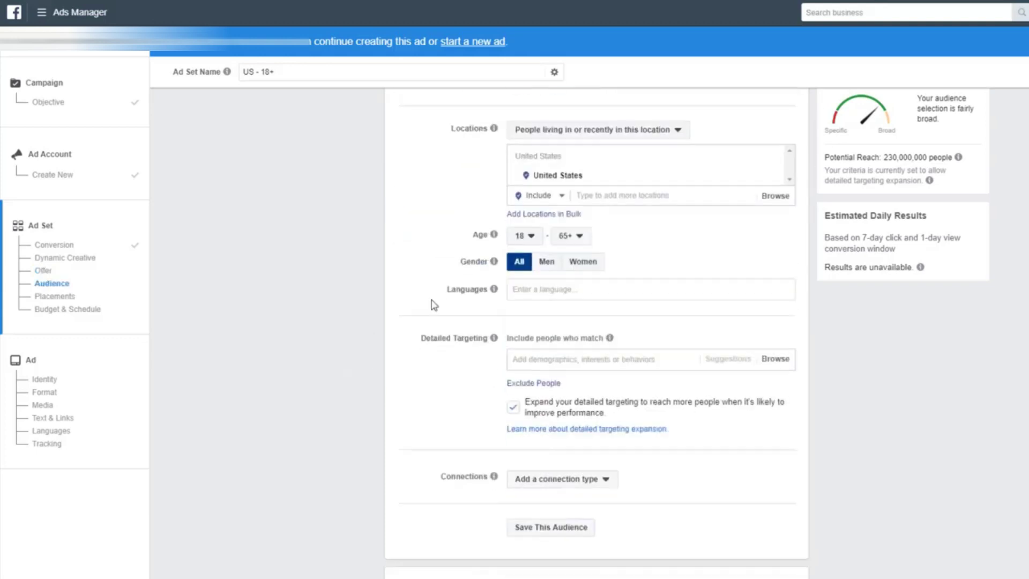
scroll(352, 352, "up", 3)
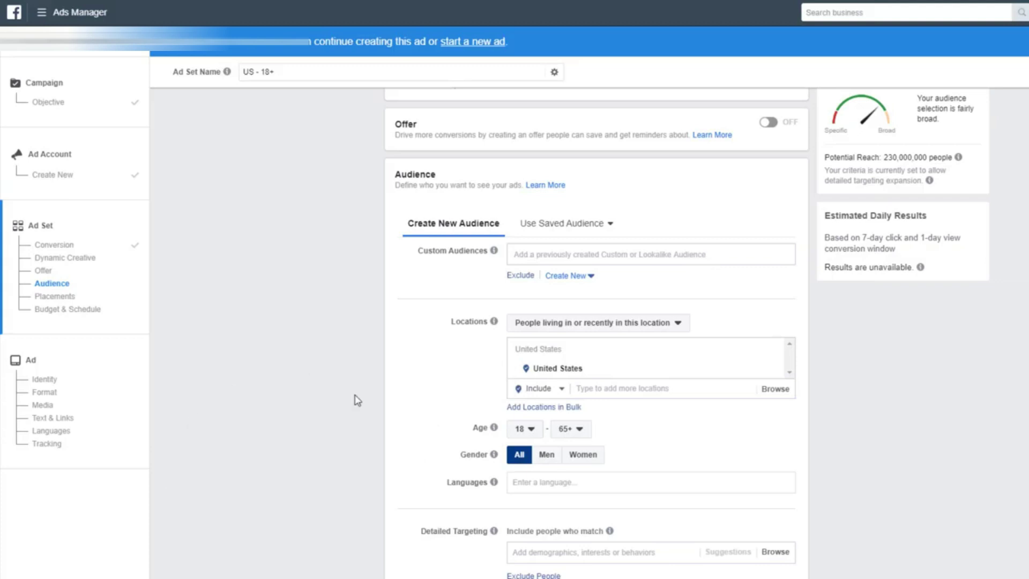
left_click(627, 391)
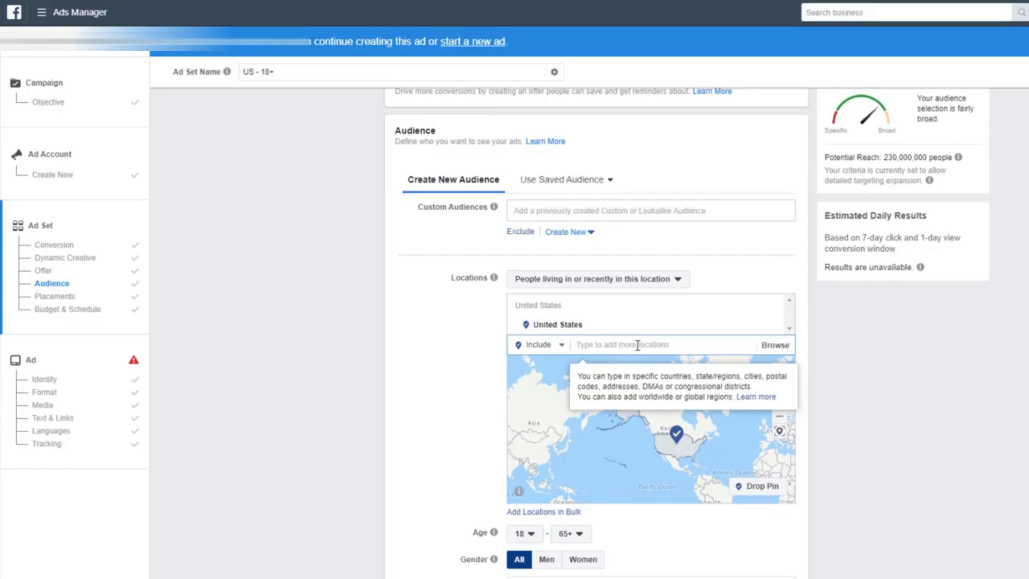
Add Canada, United Kingdom, Australia and New Zealand as target locations.
type("Canada")
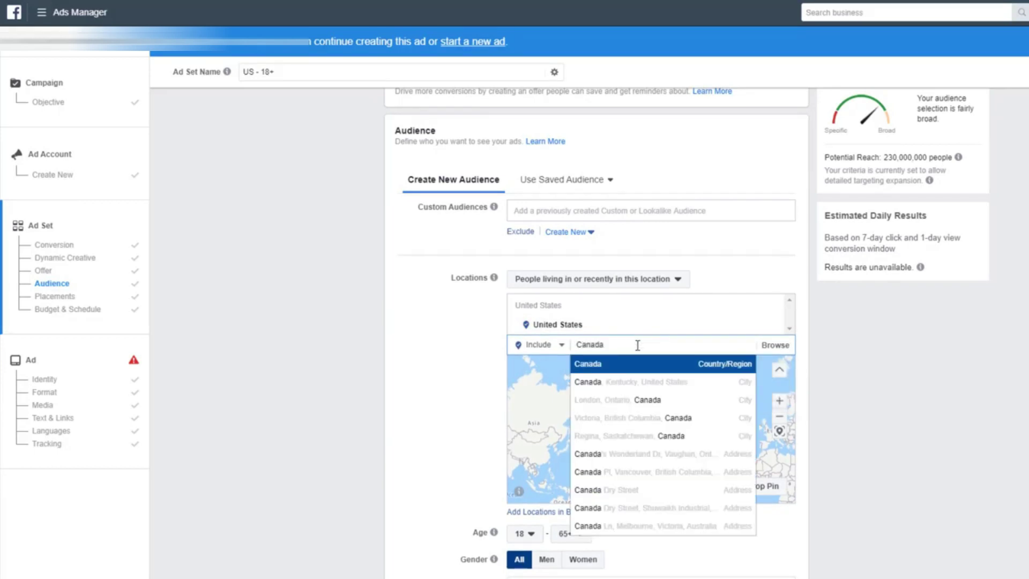
key("Return")
type("United Kingdom")
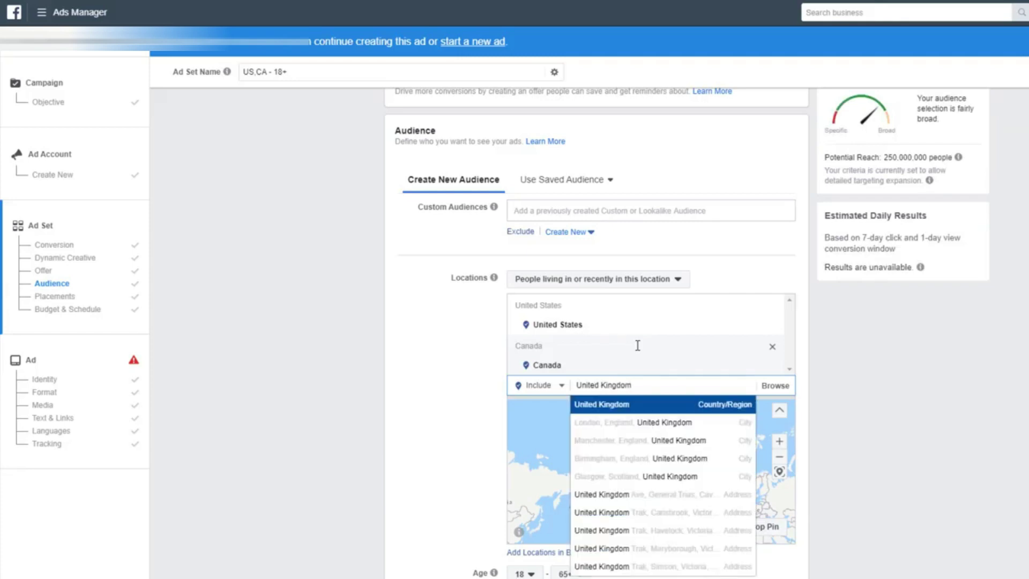
key("Return")
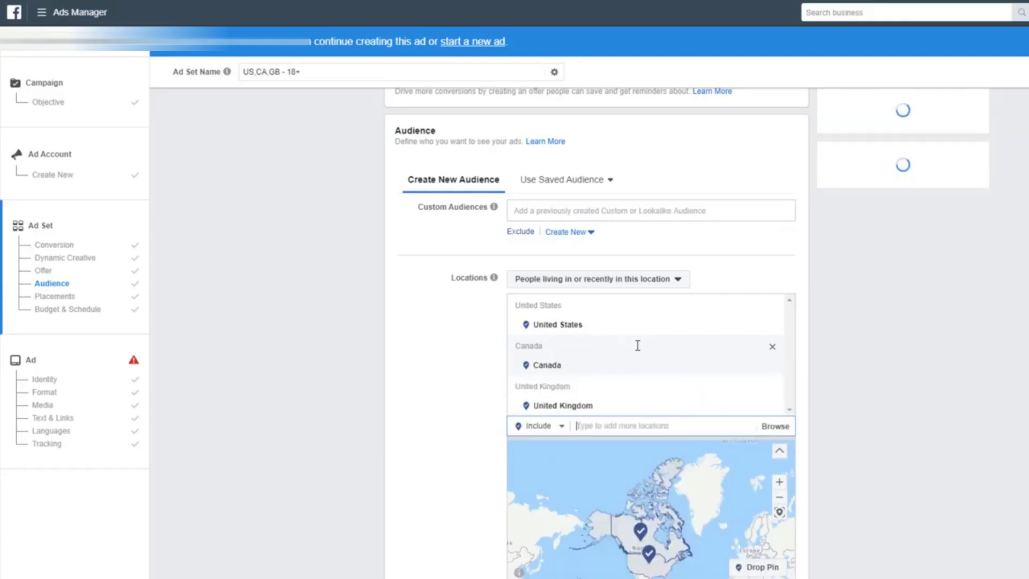
type("Austra")
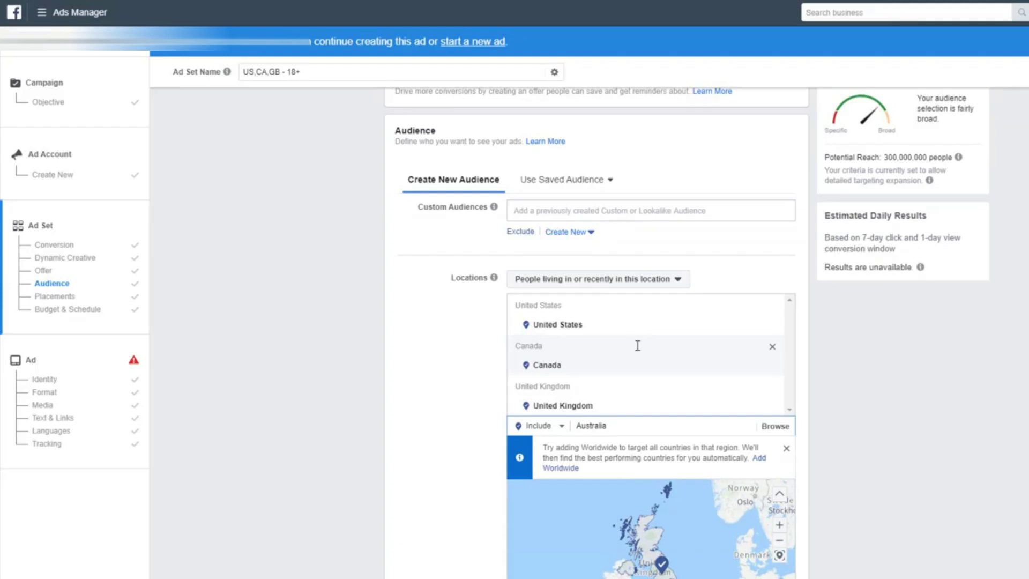
type("lia")
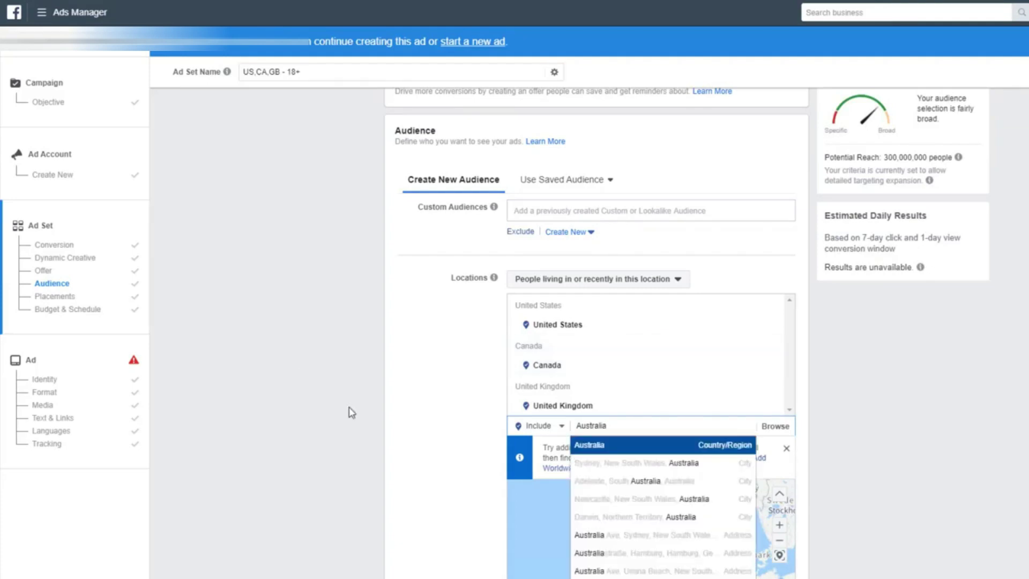
scroll(350, 411, "down", 1)
left_click(646, 376)
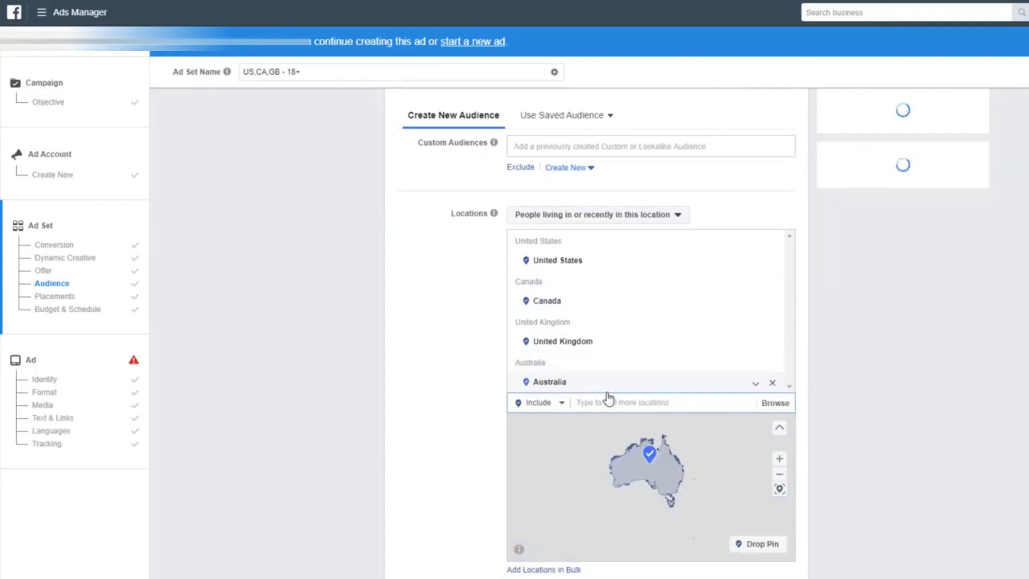
type("New Zealand")
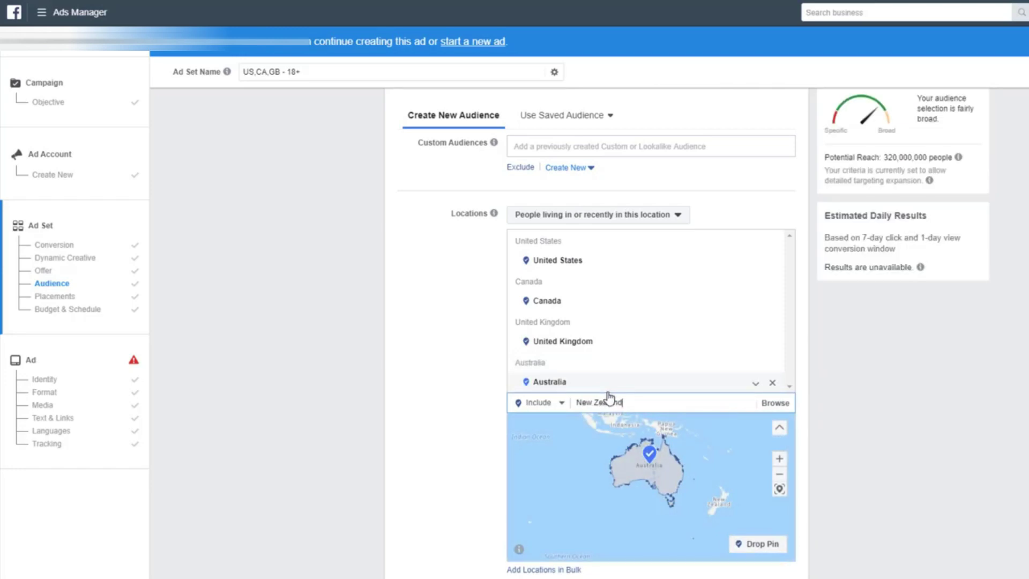
left_click(641, 426)
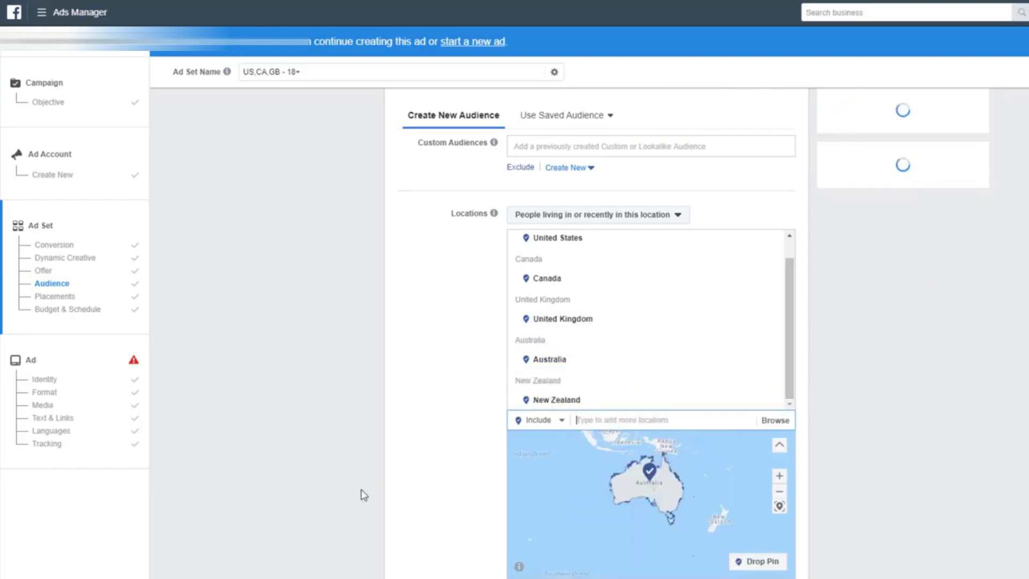
Browse the location categories, expanding Regions, countries by continent and Africa, then close the list.
left_click(773, 488)
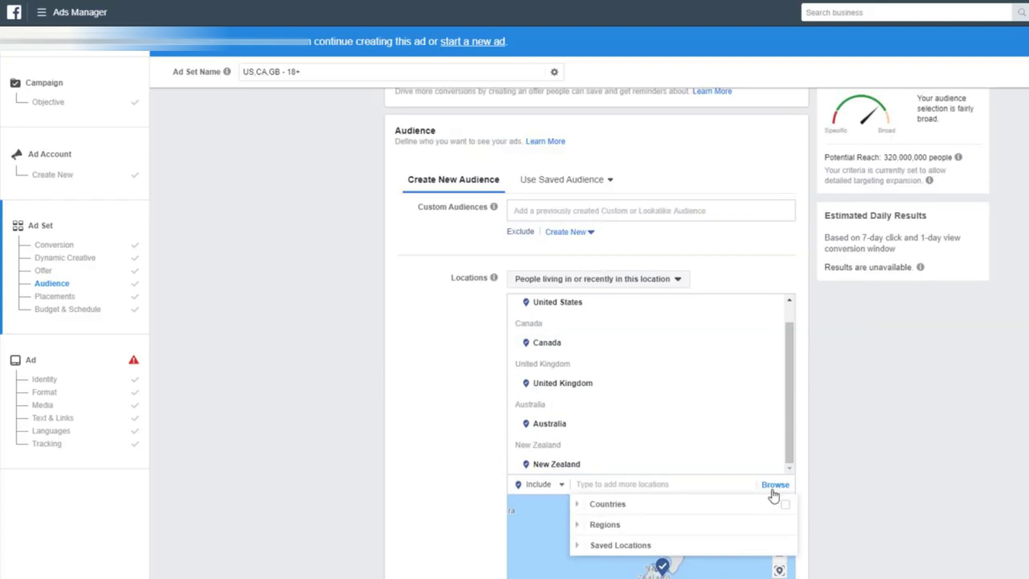
scroll(976, 515, "down", 3)
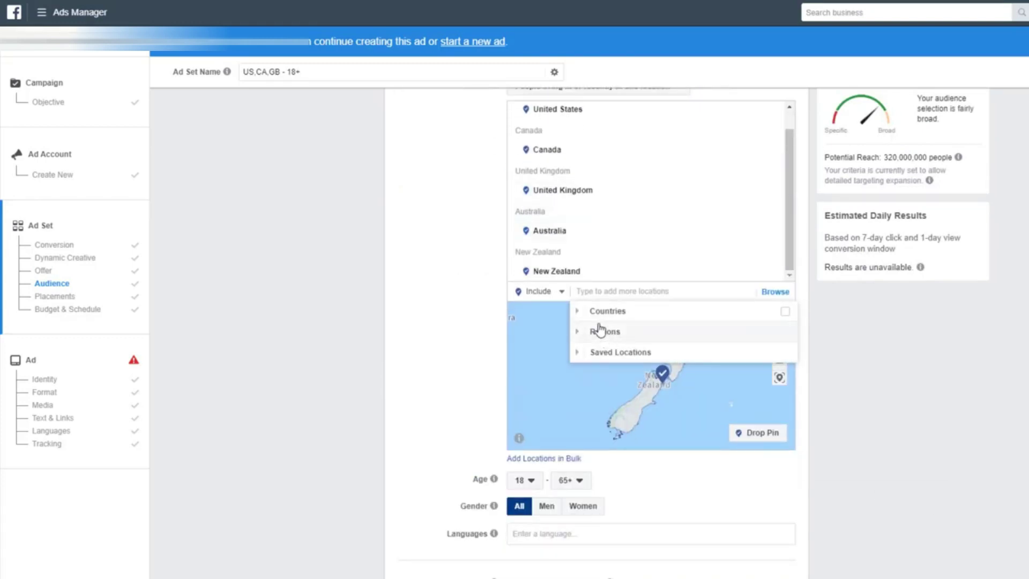
mouse_move(640, 317)
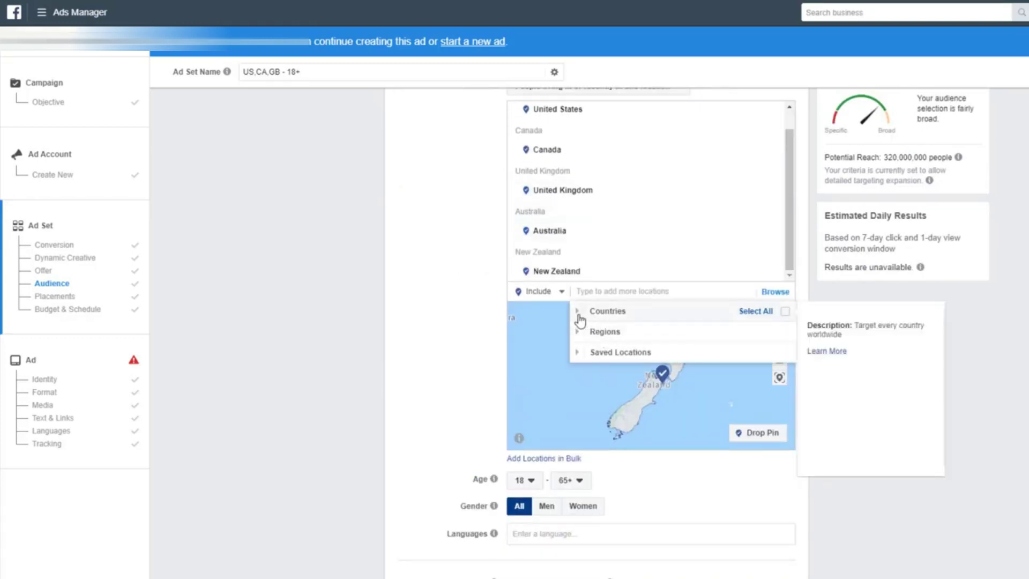
left_click(600, 333)
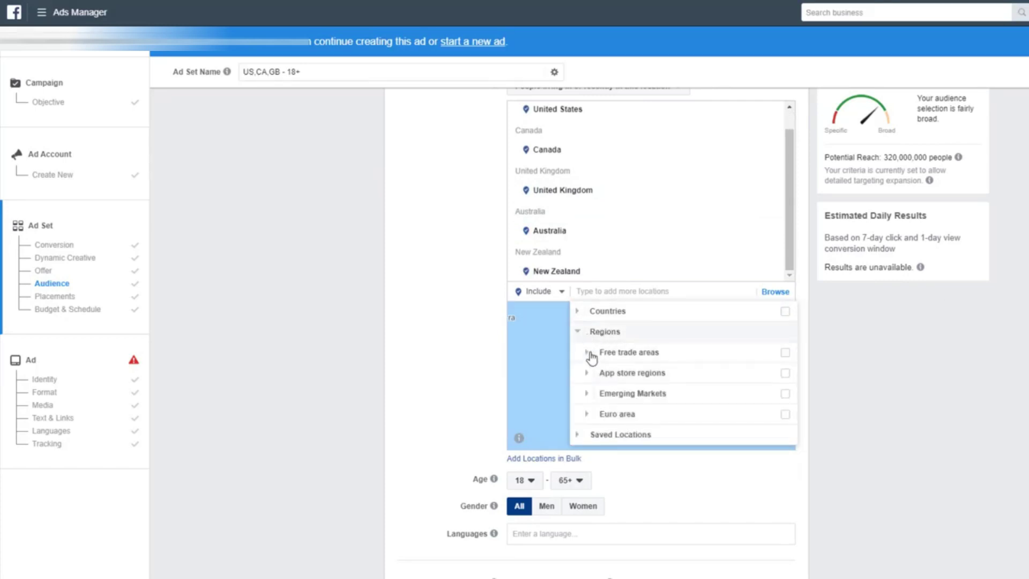
left_click(607, 312)
mouse_move(603, 343)
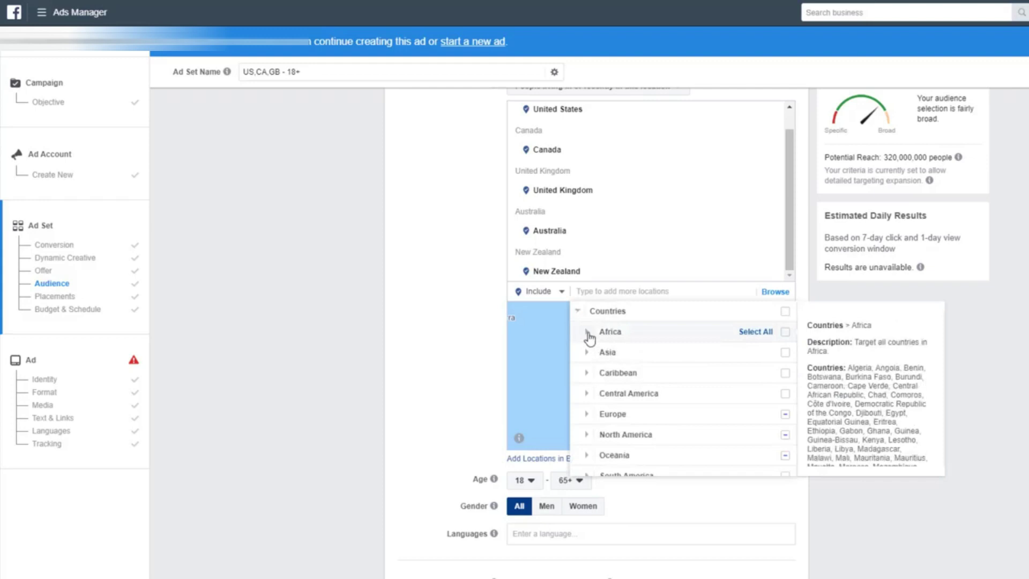
left_click(588, 332)
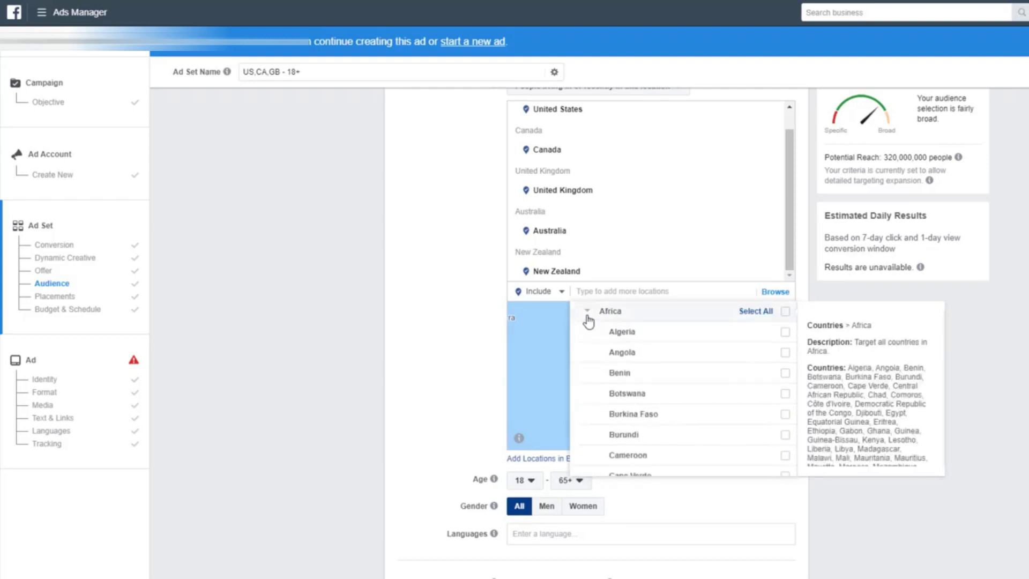
left_click(454, 378)
scroll(455, 379, "up", 5)
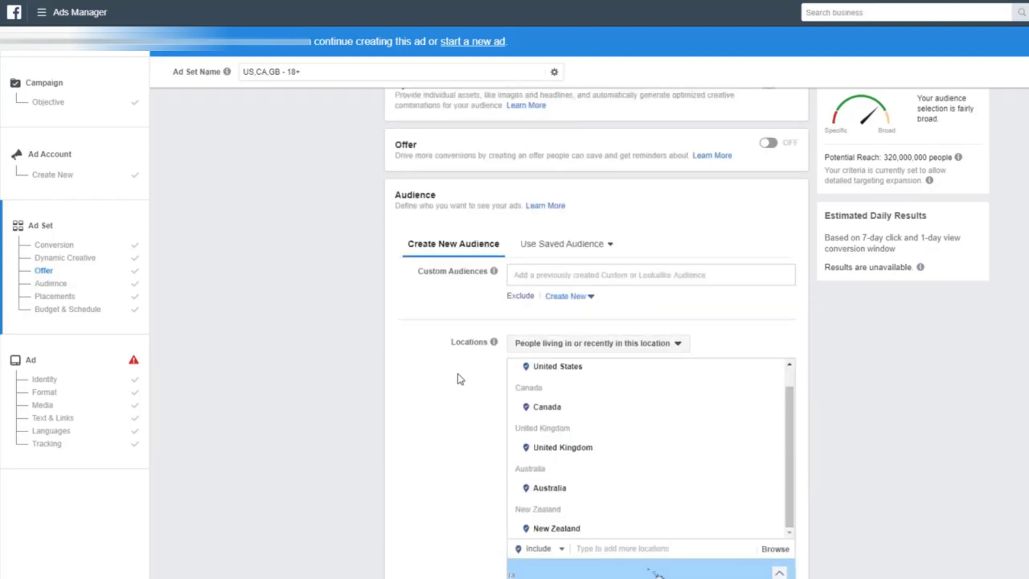
scroll(498, 385, "down", 1)
scroll(498, 384, "down", 5)
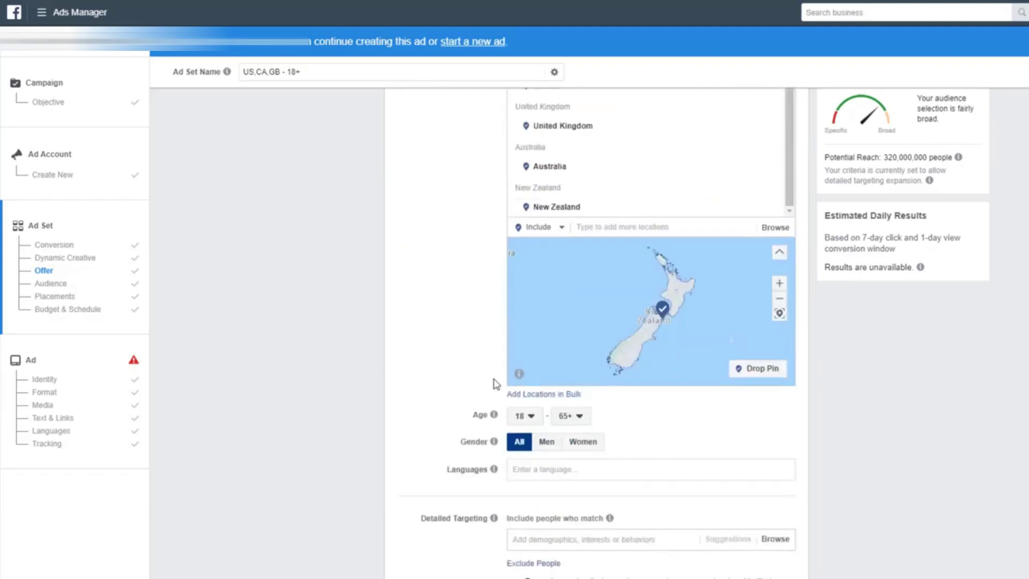
In Add Locations in Bulk, choose Countries and enter United States, United Kingdom, Australia, Sweden.
left_click(545, 395)
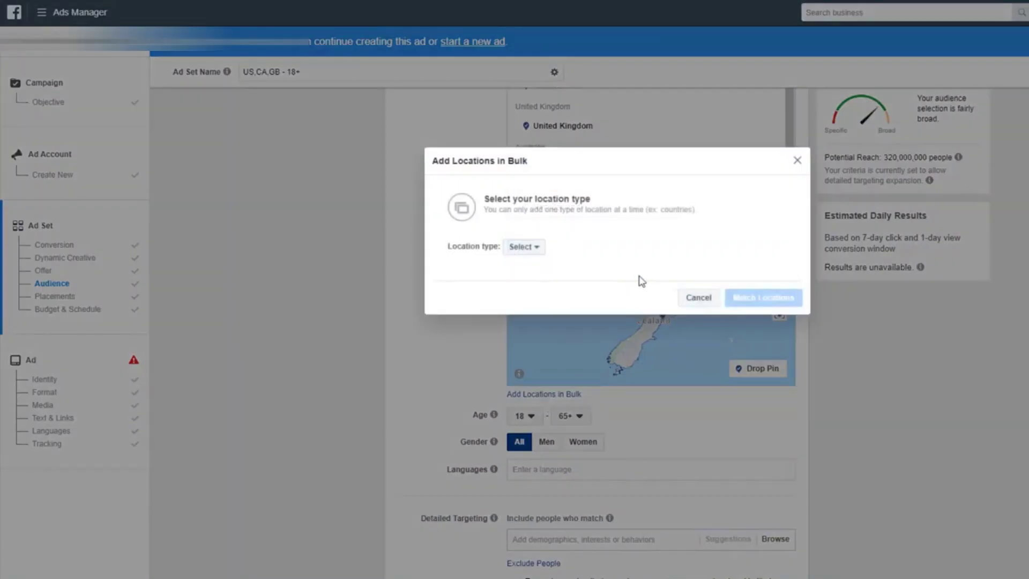
left_click(533, 248)
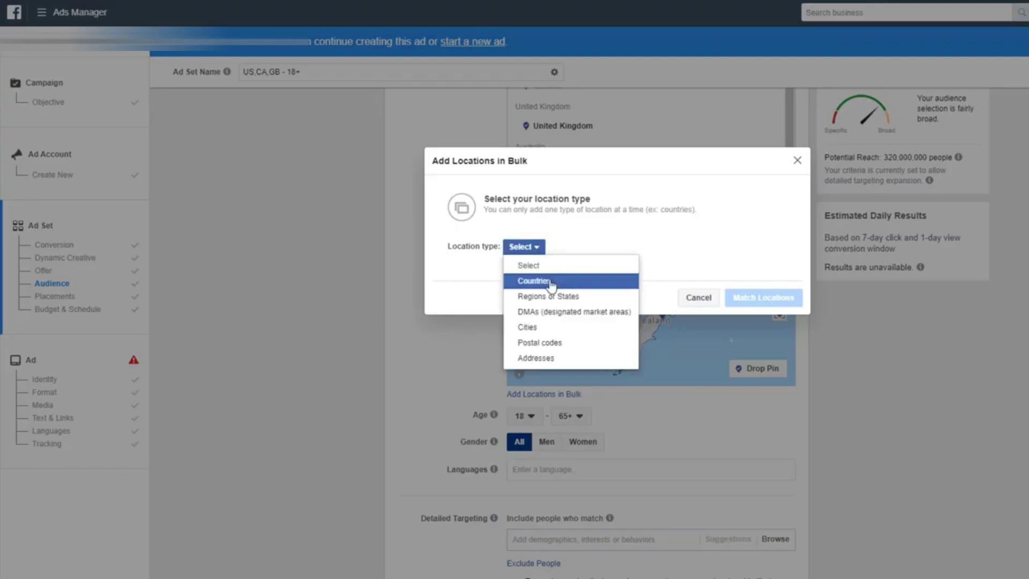
left_click(533, 281)
left_click(556, 288)
type("United States,")
key("Return")
type("United Kingdom,")
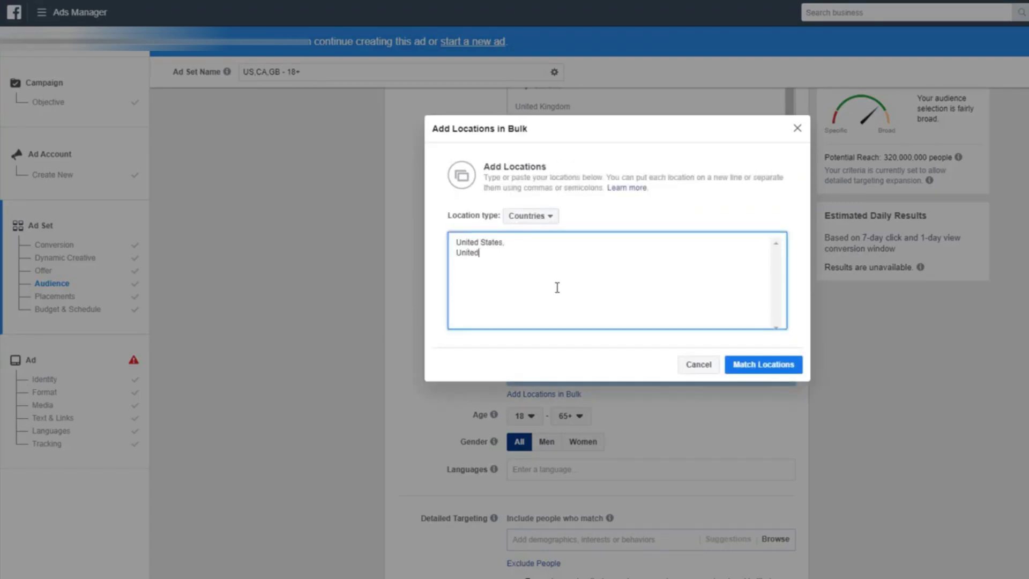
key("Return")
type("Australia,")
key("Return")
type("Sweden,")
key("Return")
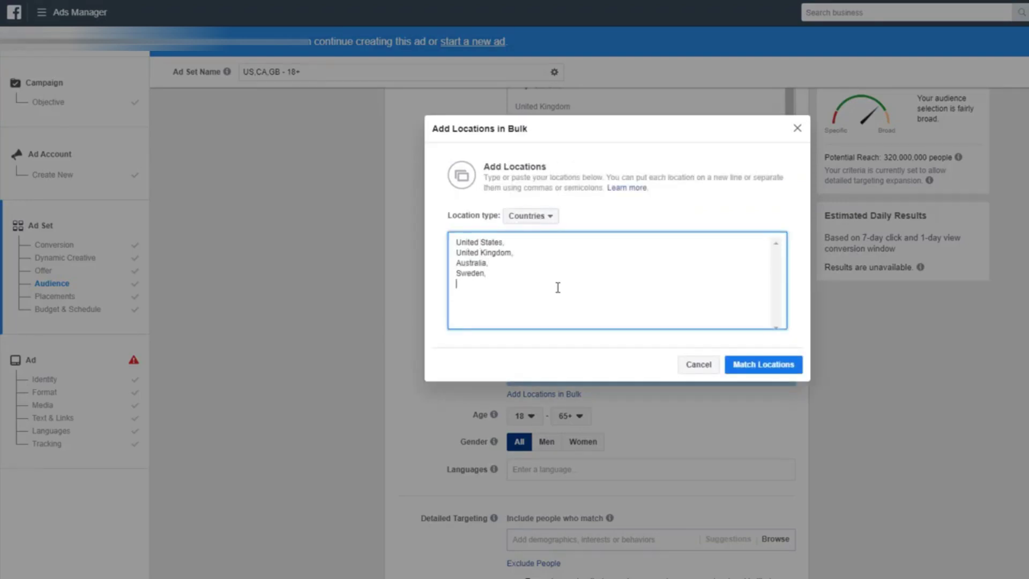
Delete the entered countries and cancel the bulk locations dialog.
key("ctrl+a")
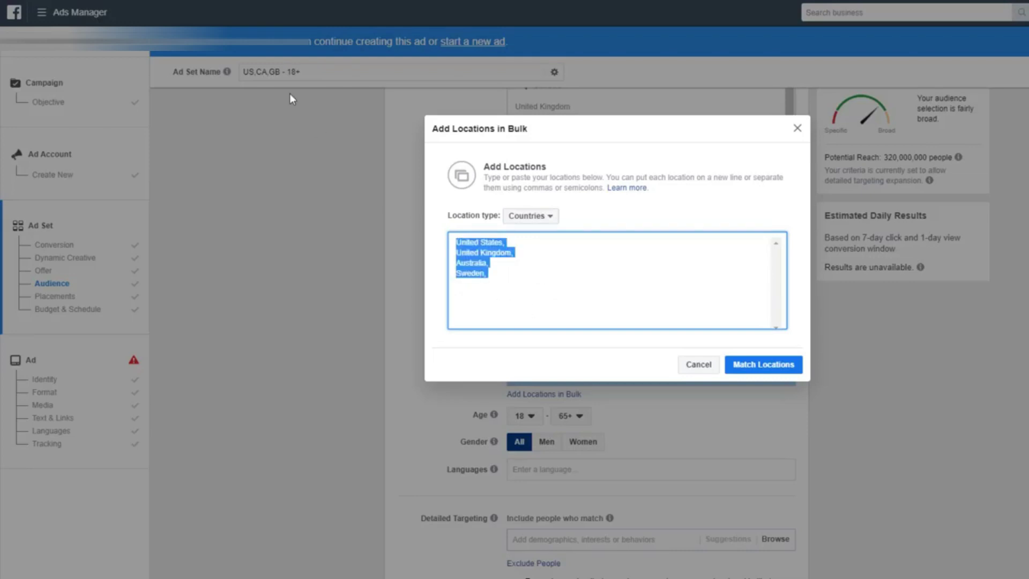
key("BackSpace")
left_click(706, 364)
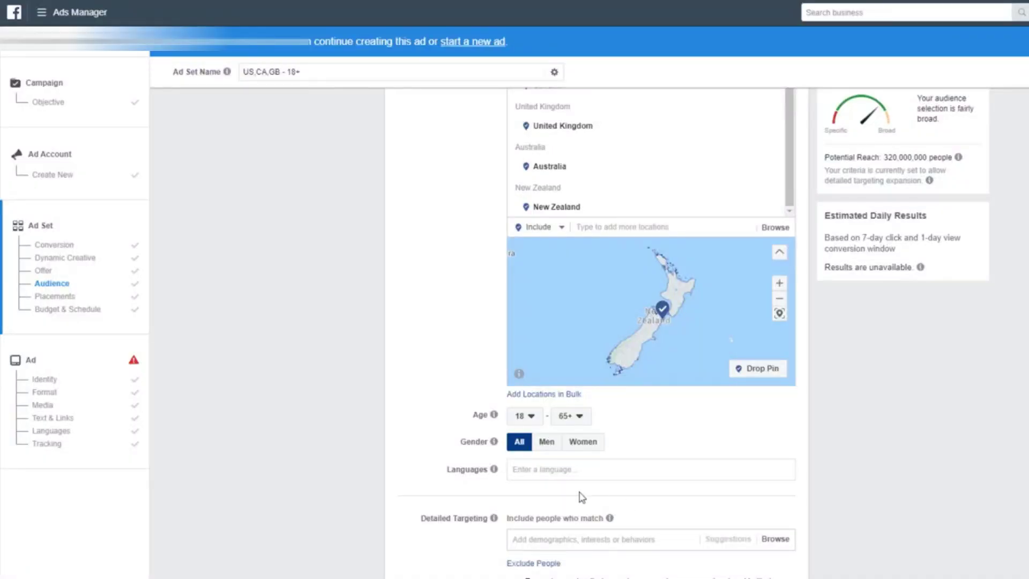
left_click(544, 469)
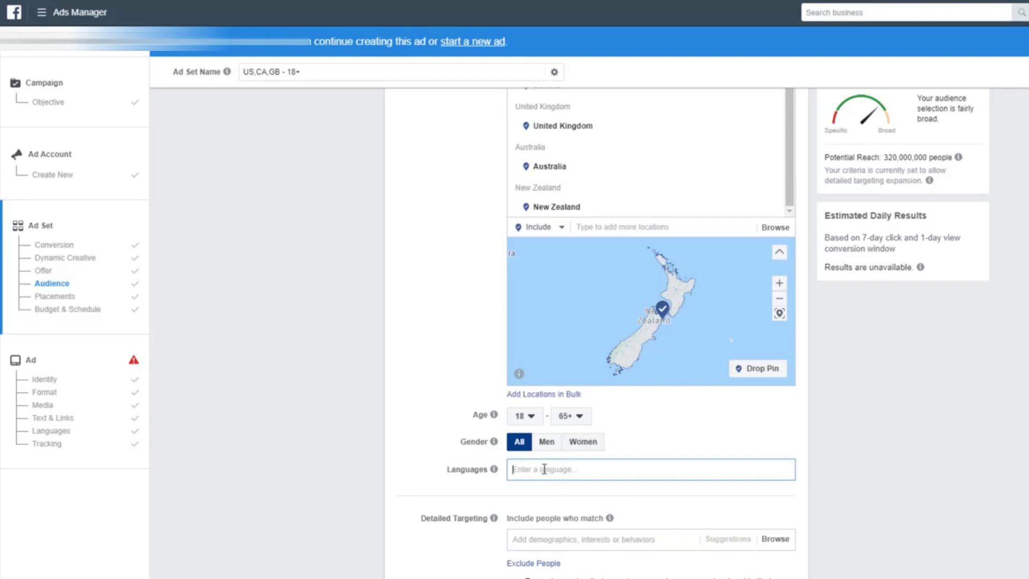
Add English (All) as the language and target only people living in the chosen locations.
type("English")
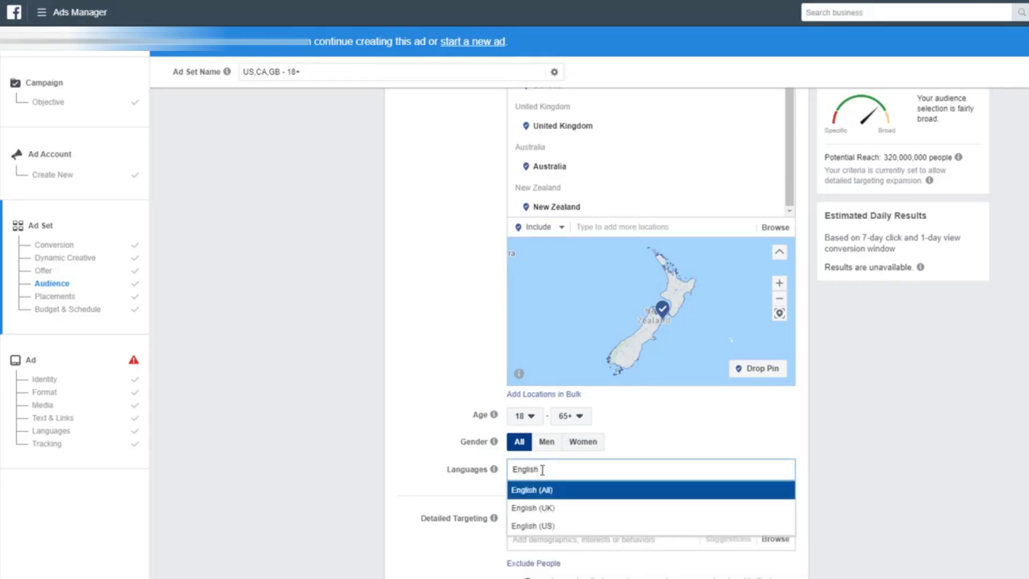
left_click(538, 494)
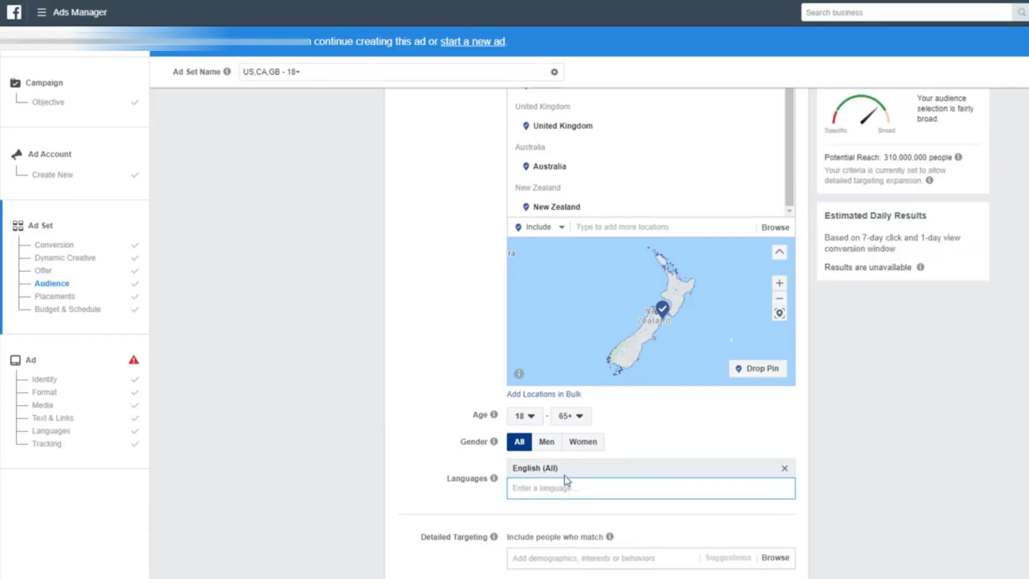
scroll(643, 204, "up", 1)
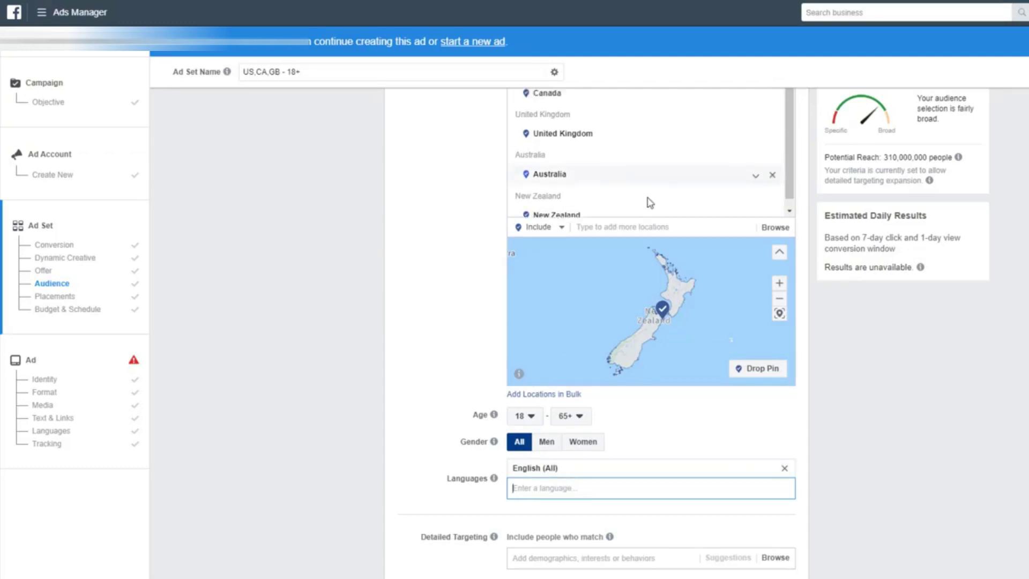
scroll(437, 225, "up", 3)
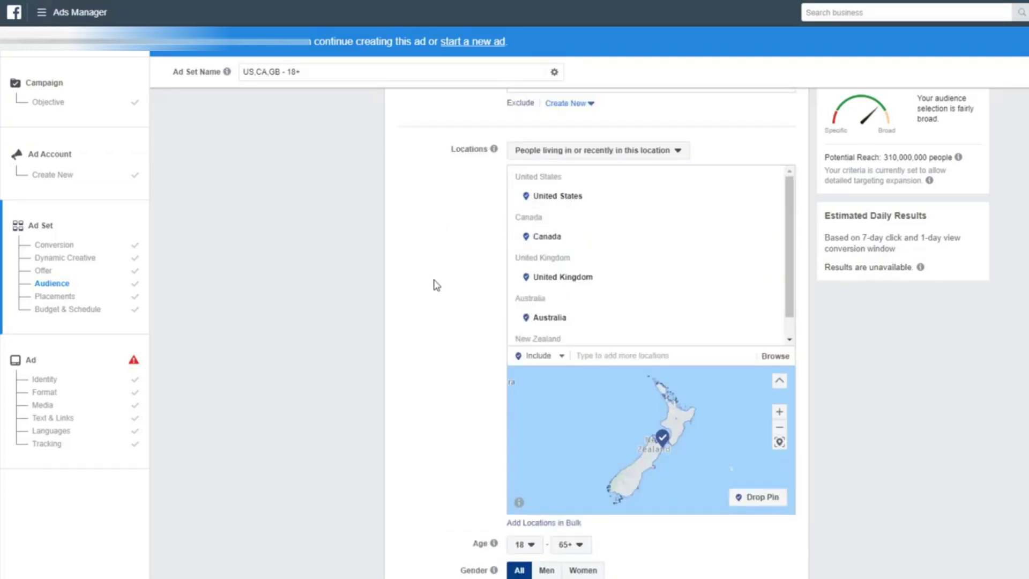
left_click(662, 152)
left_click(649, 188)
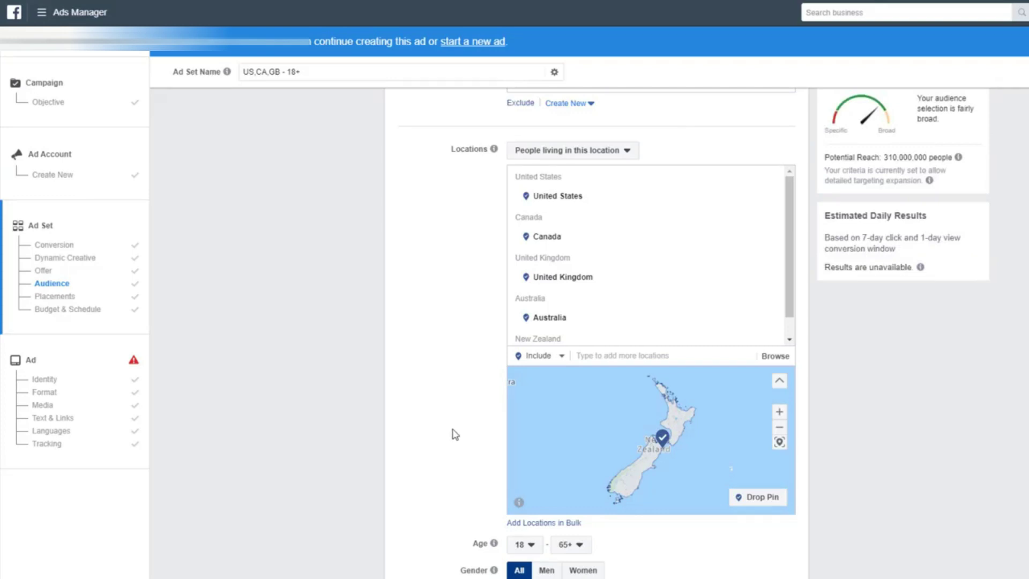
scroll(490, 381, "down", 6)
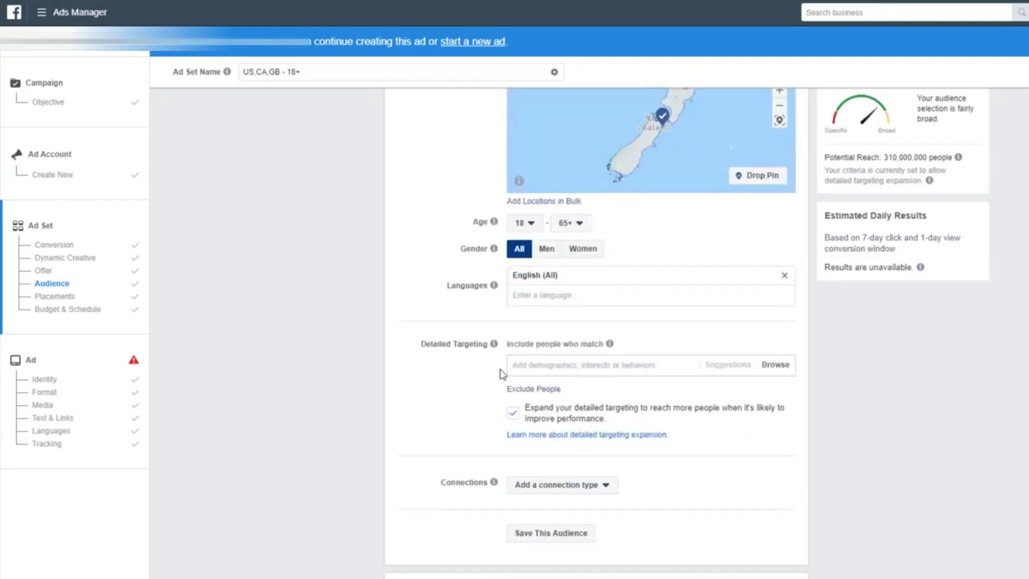
scroll(500, 371, "up", 2)
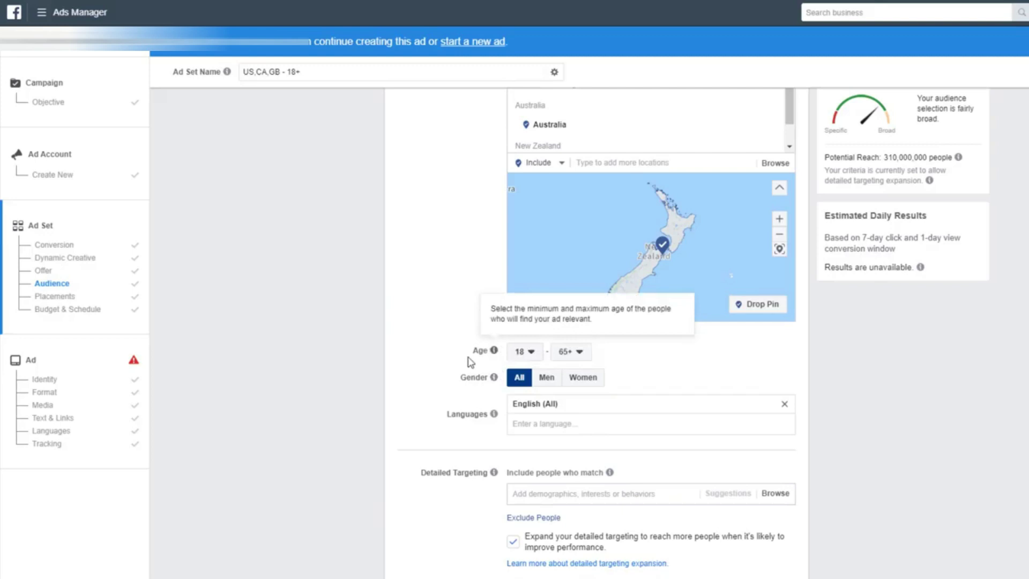
Set the minimum age to 25 and uncheck 'Expand your detailed targeting'.
left_click(536, 361)
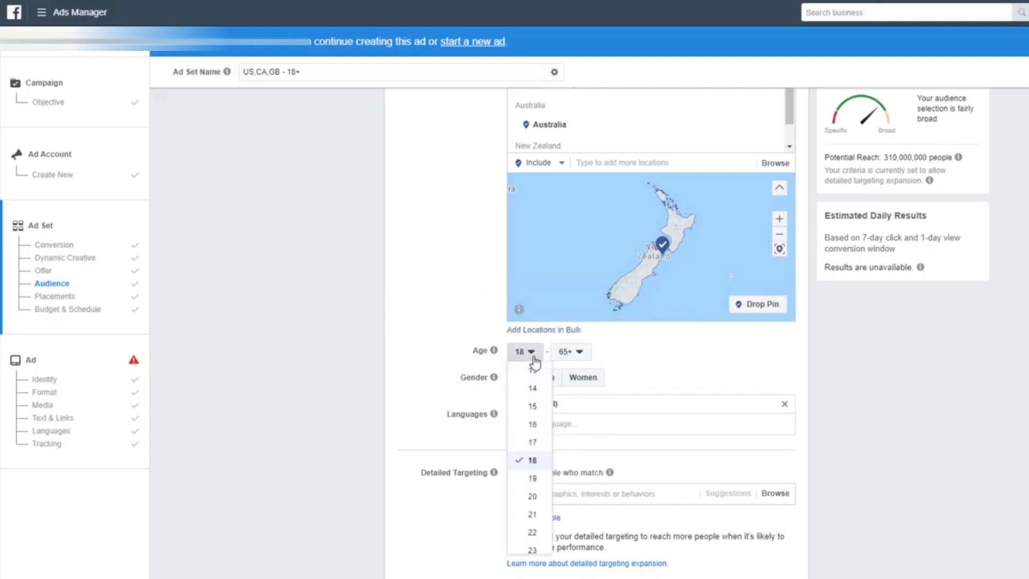
scroll(526, 519, "down", 1)
left_click(527, 521)
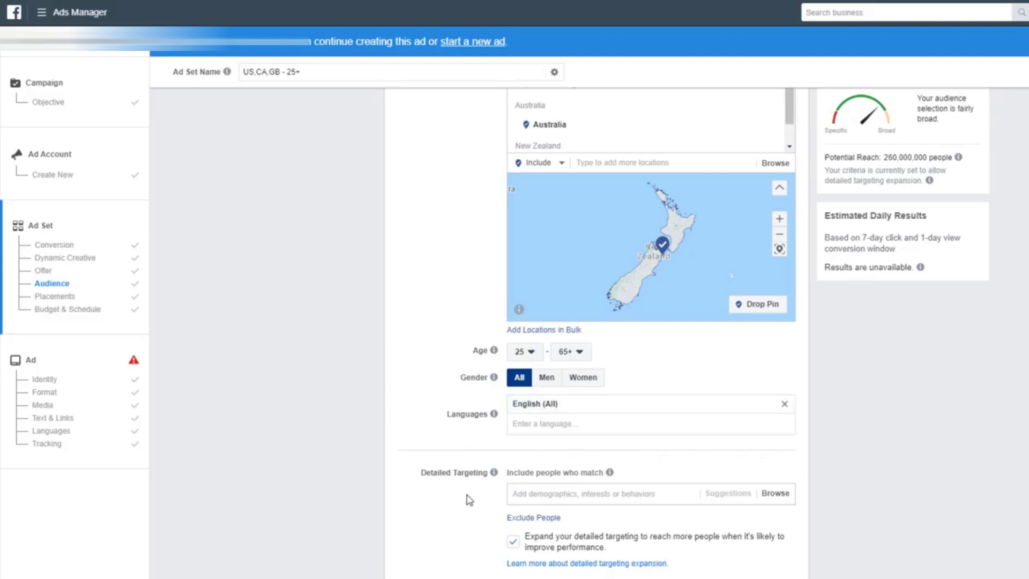
scroll(458, 499, "down", 3)
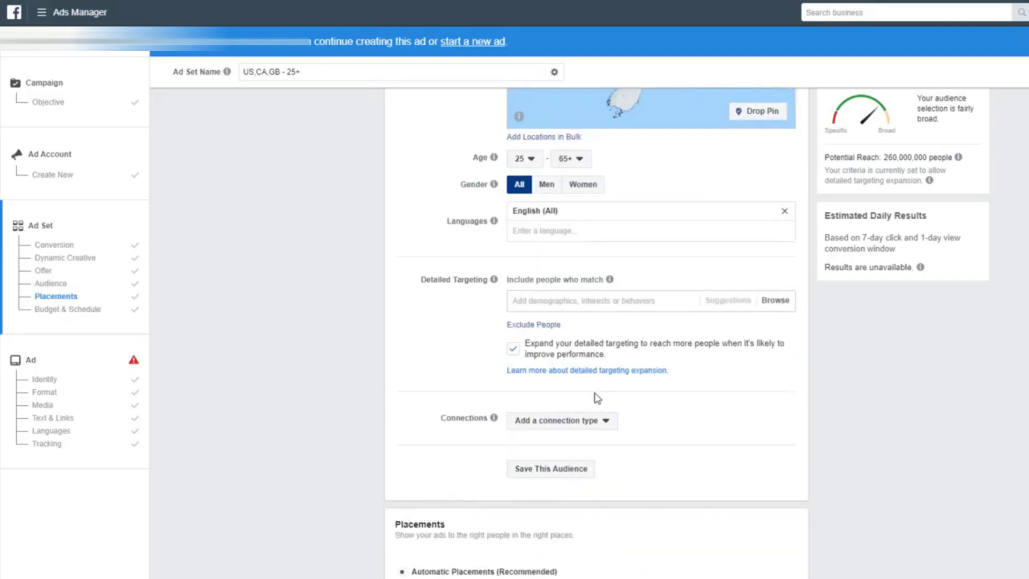
left_click(514, 351)
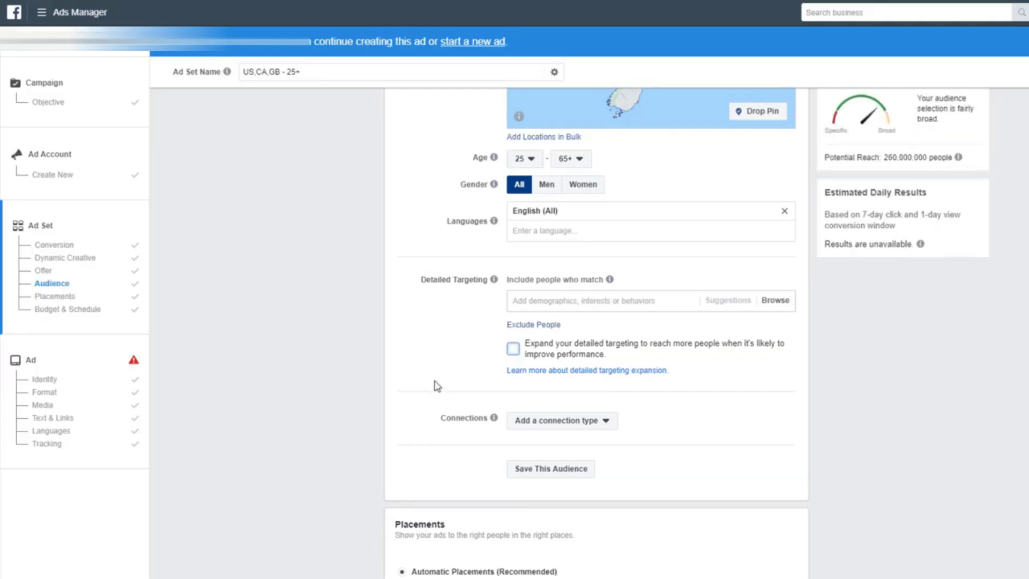
left_click(635, 306)
After trying 'Back Pain' and 'spine' searches, add Poor posture as a detailed targeting interest.
type("Back")
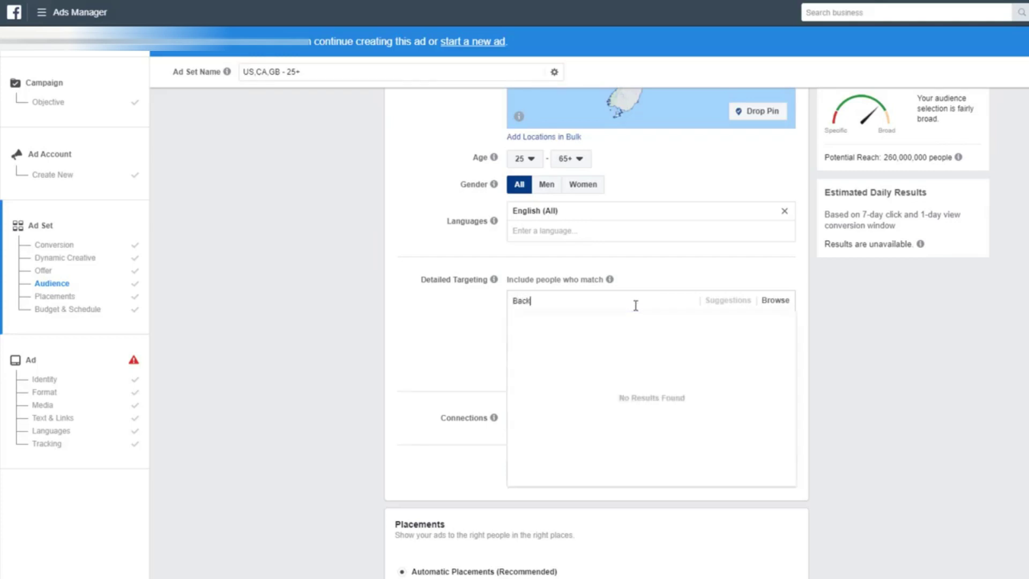
type(" Pain")
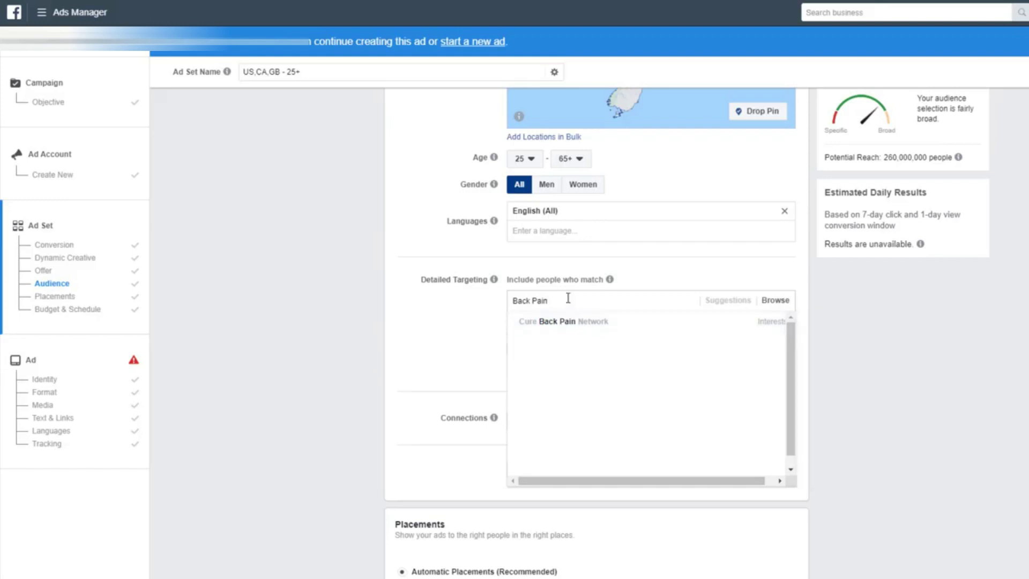
left_click(346, 304)
type("sp")
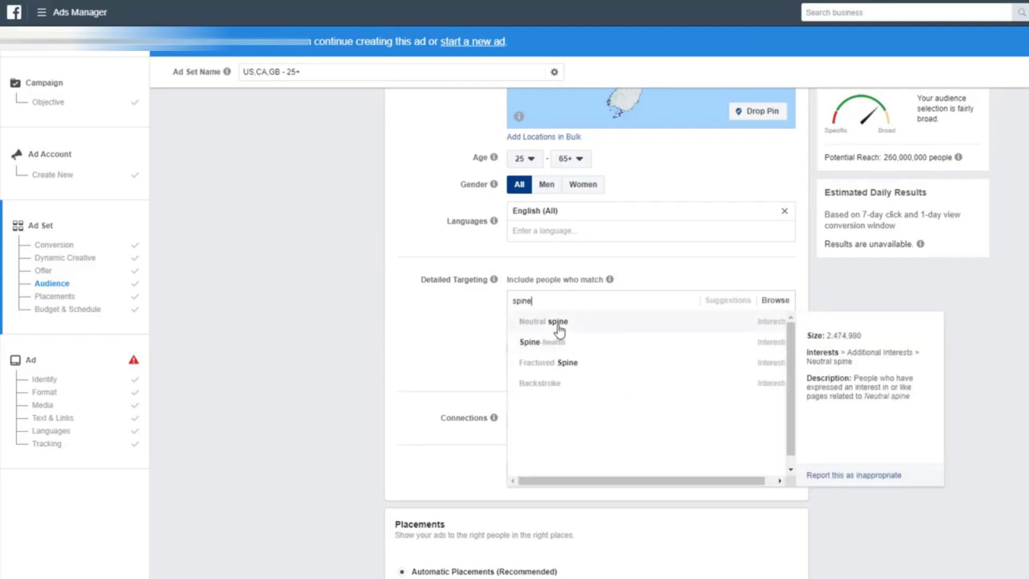
type("ine")
key("BackSpace")
key("BackSpace")
key("BackSpace")
key("BackSpace")
key("BackSpace")
type("posture")
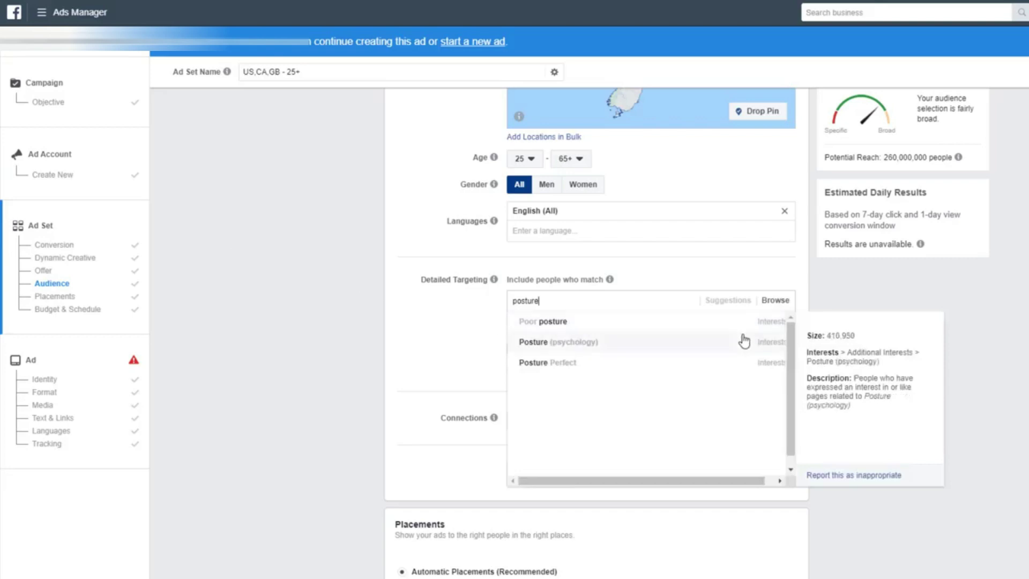
left_click(691, 326)
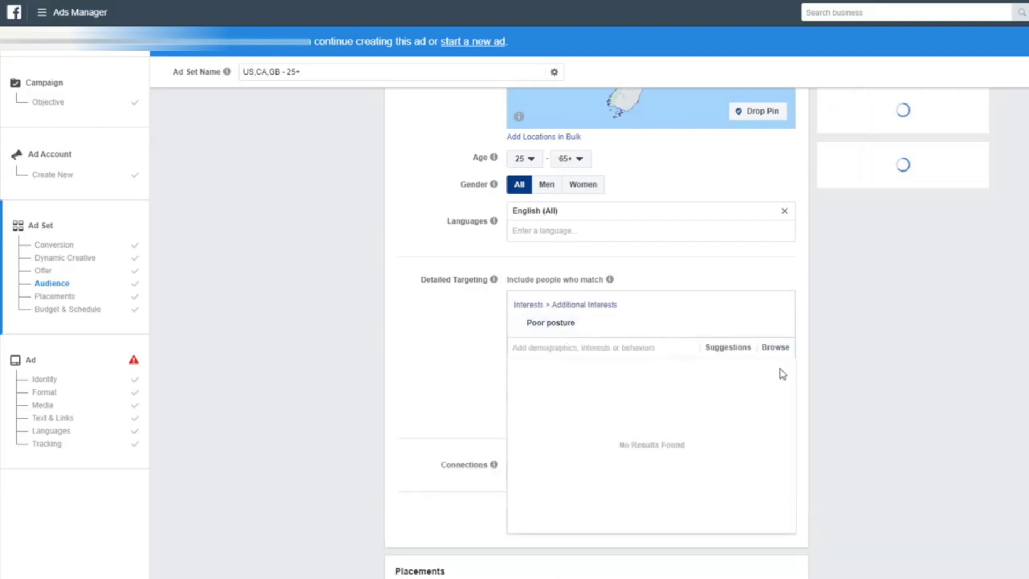
From the suggestions, add Spinal cord, Vertebral column, Neck and Massage as interests.
left_click(739, 356)
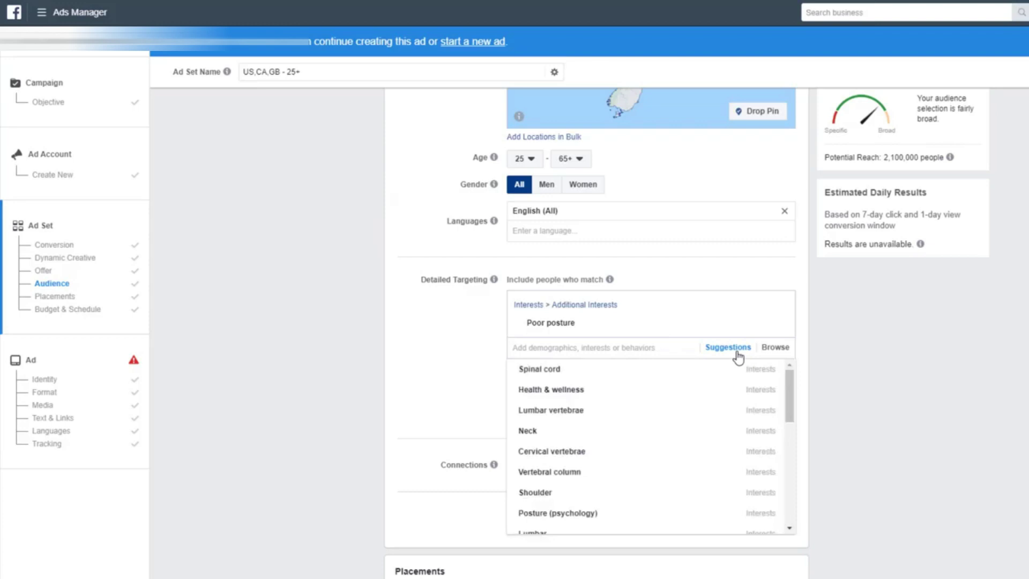
left_click(679, 377)
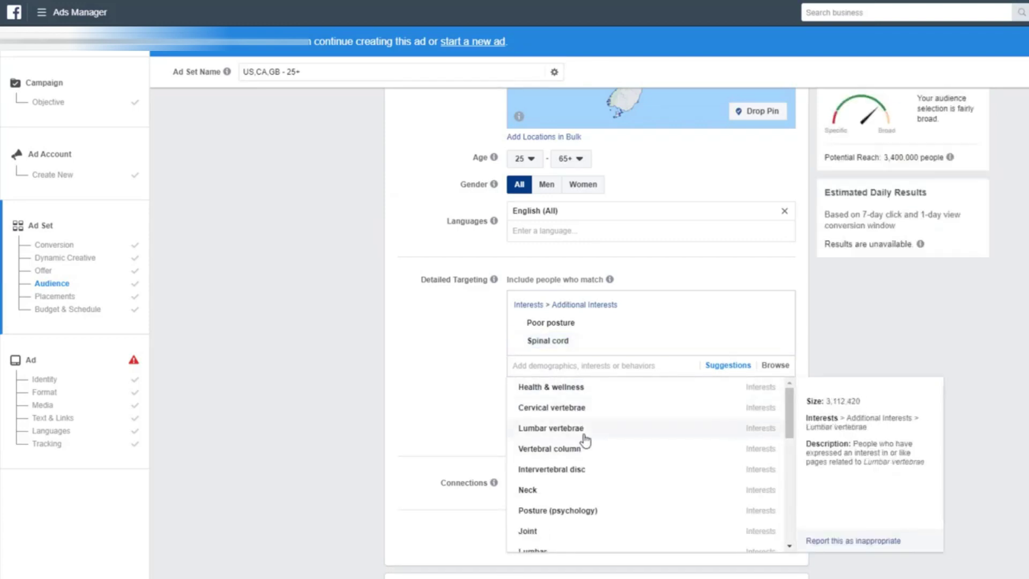
left_click(582, 450)
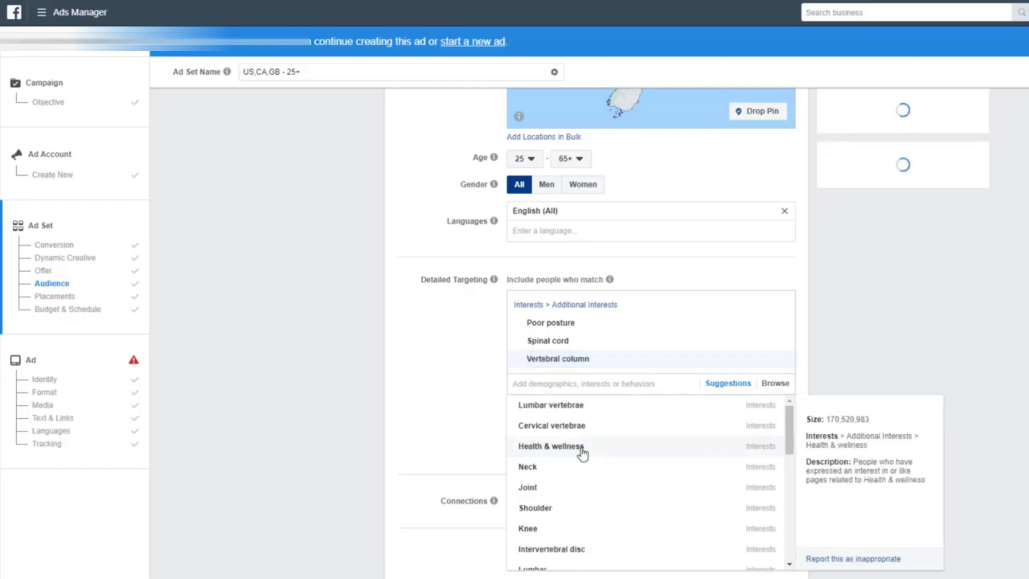
left_click(582, 469)
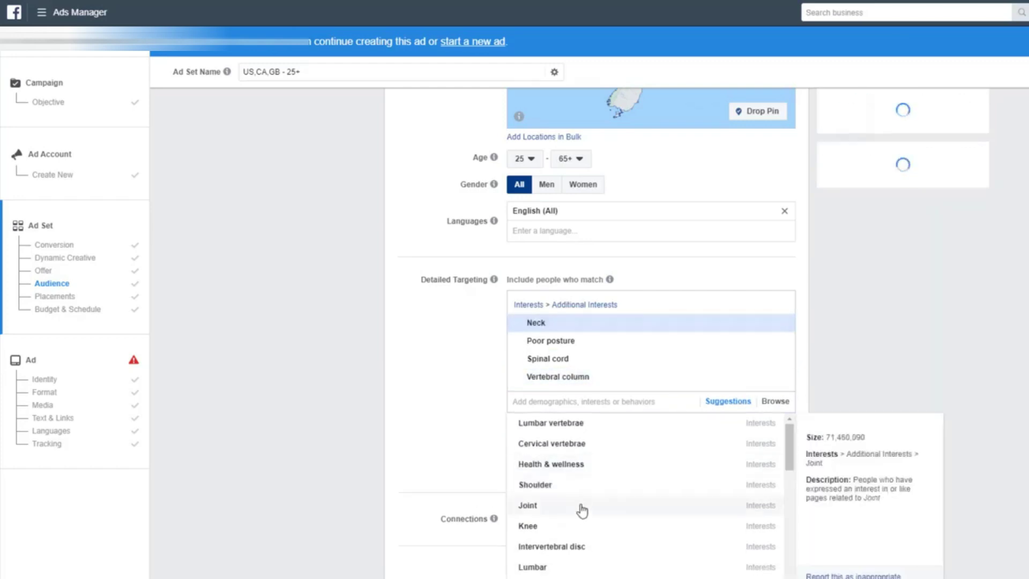
scroll(564, 520, "down", 5)
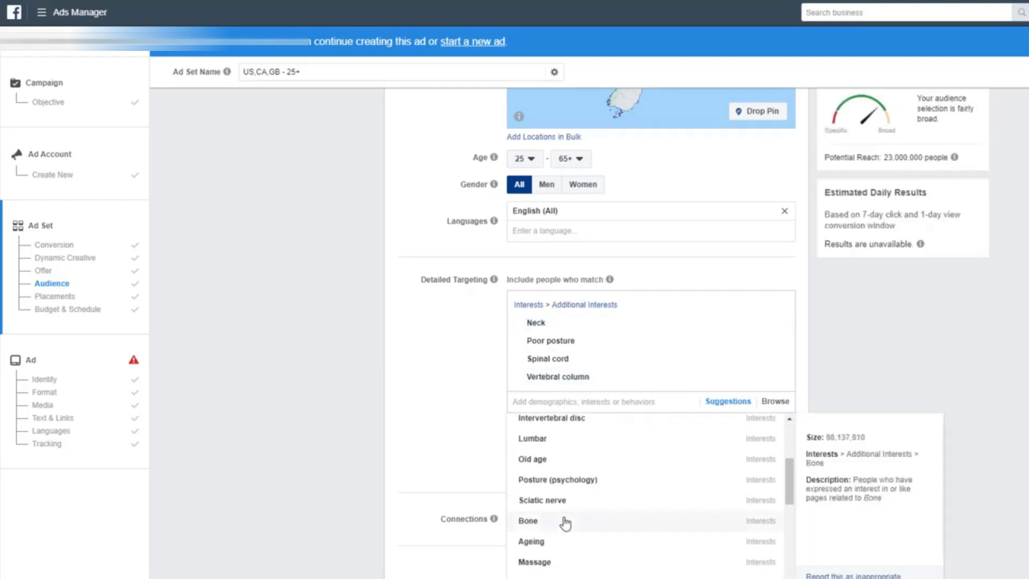
left_click(552, 561)
scroll(363, 330, "down", 2)
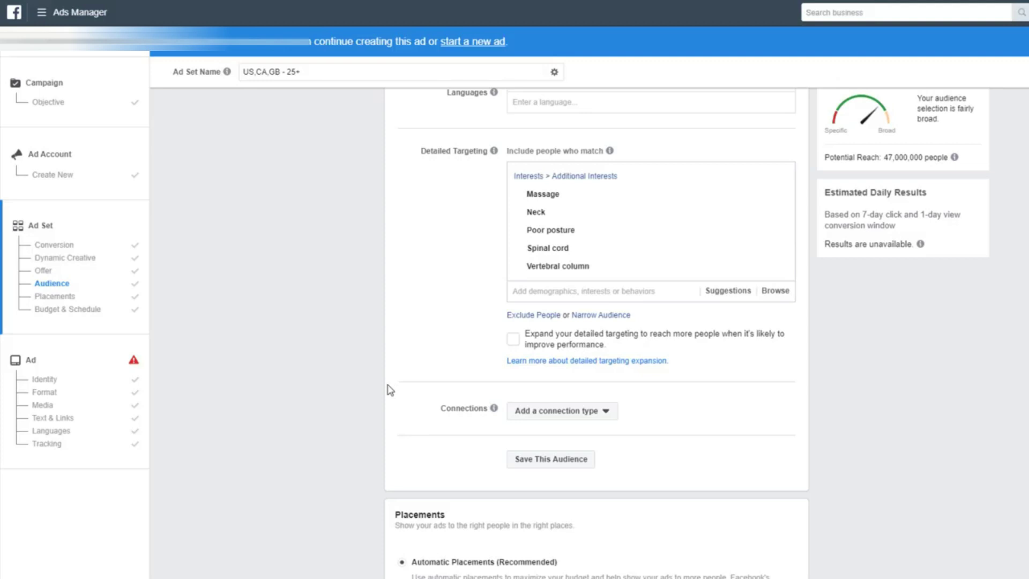
scroll(466, 386, "down", 6)
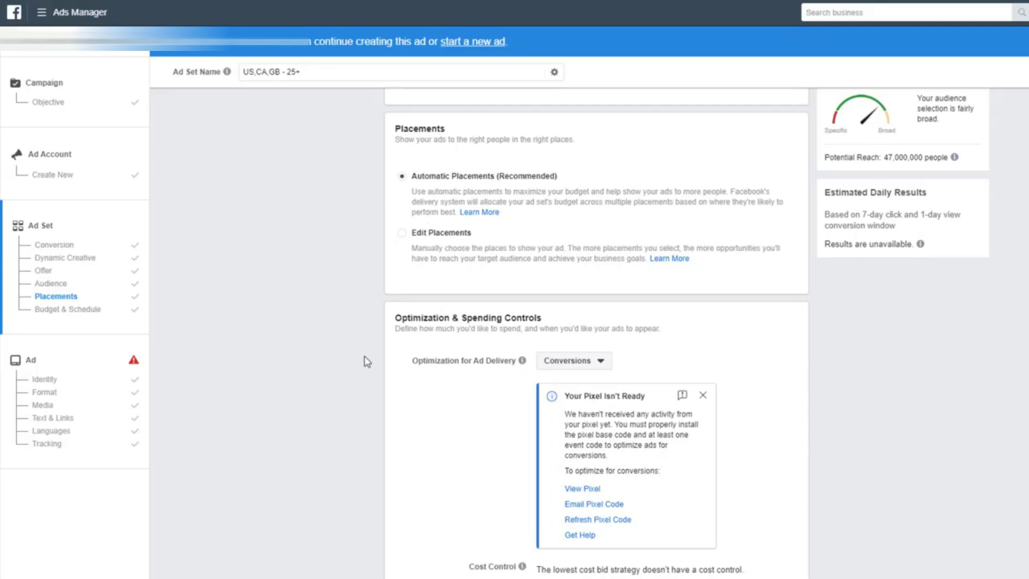
Keep the 7 days click or 1 day view conversion window, then go to the ad's Identity section.
scroll(375, 407, "down", 5)
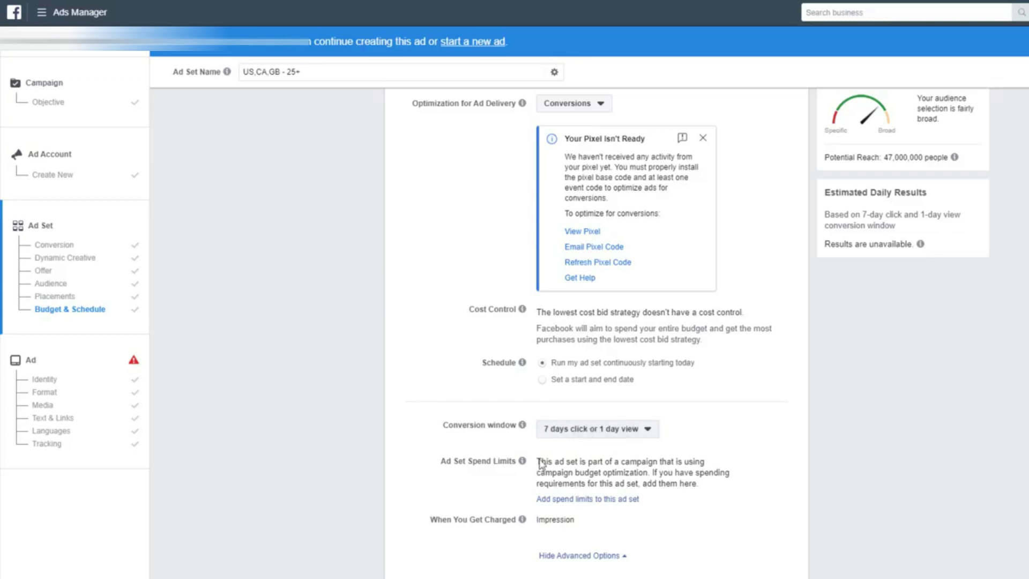
left_click(630, 430)
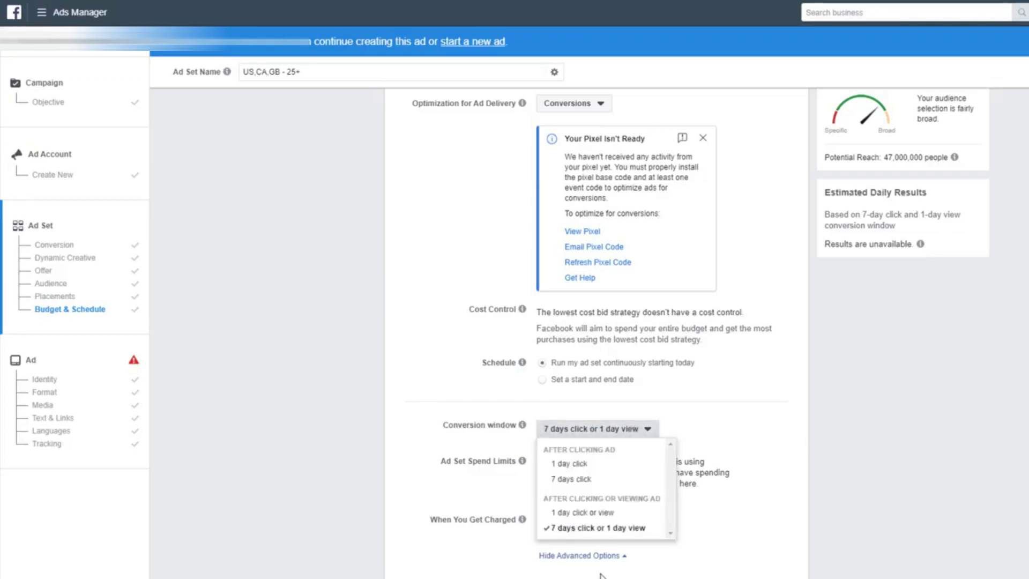
left_click(622, 529)
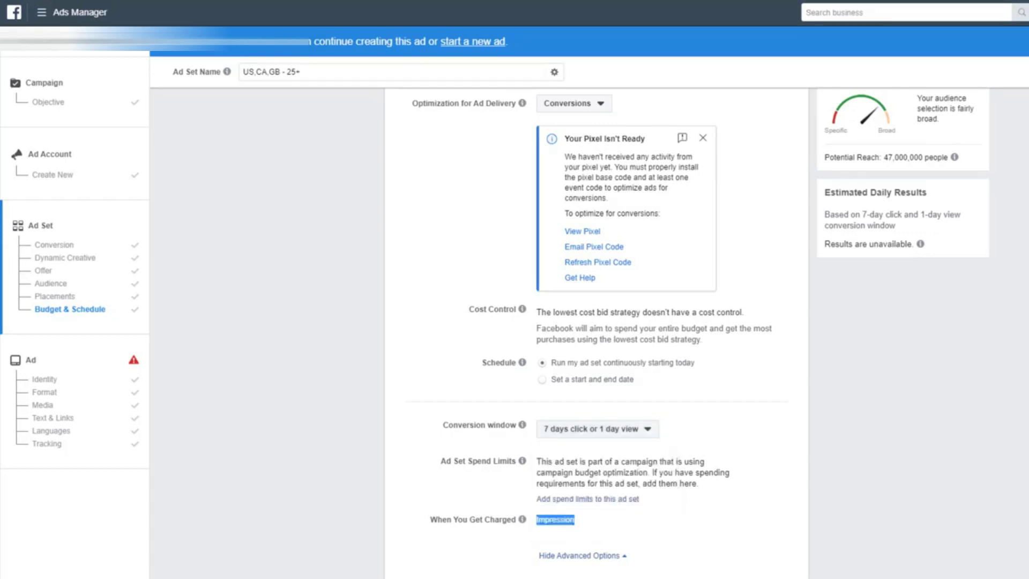
left_click(49, 379)
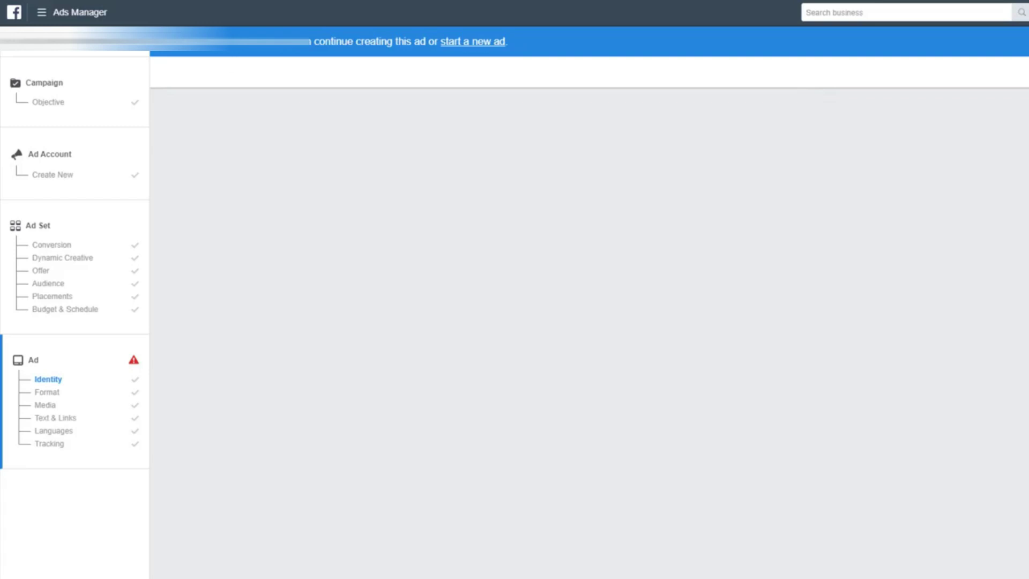
Enter 'This is our Primary Text' as the ad's primary text.
scroll(725, 472, "down", 1)
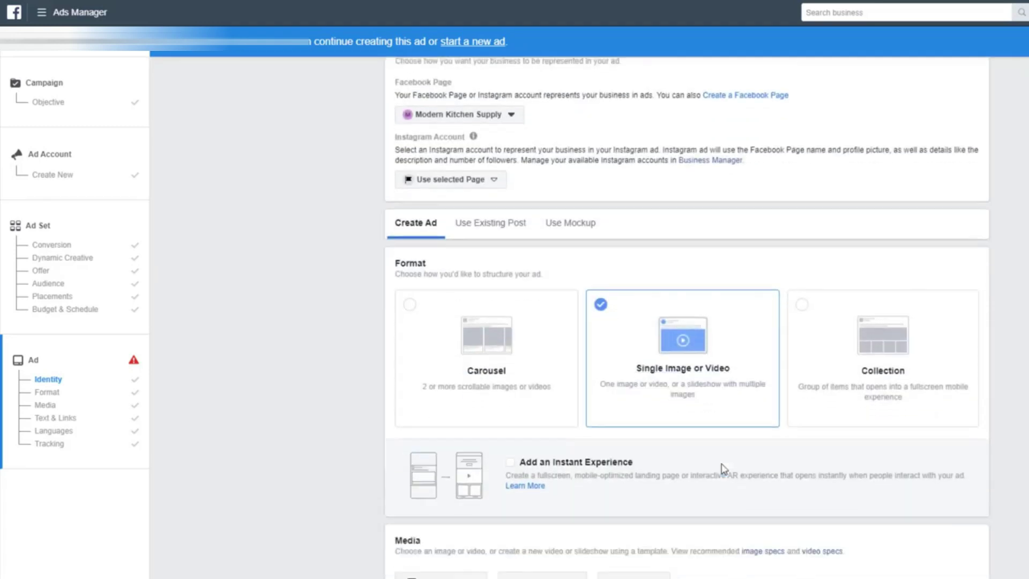
scroll(725, 472, "down", 4)
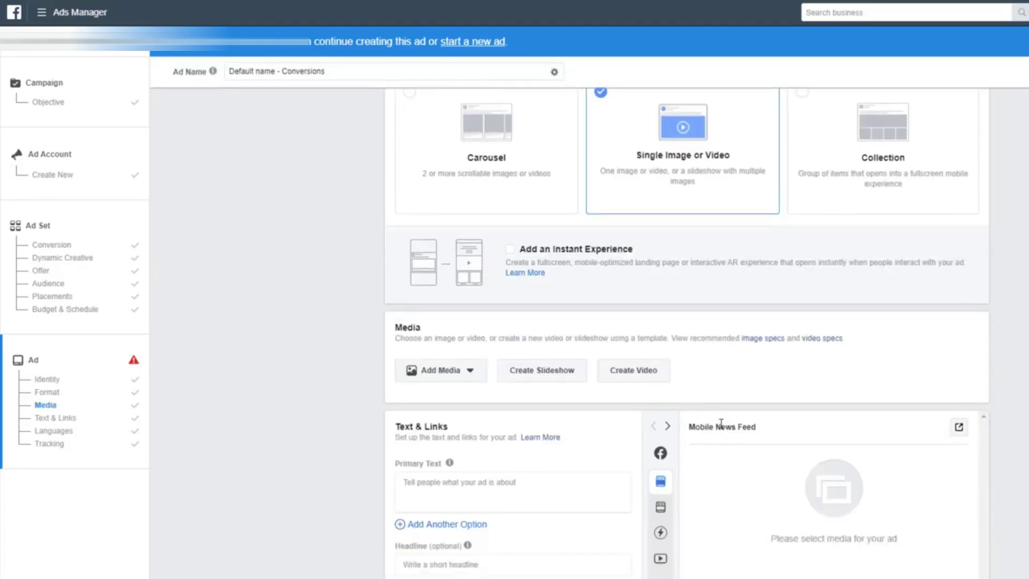
left_click(490, 493)
type("This is o")
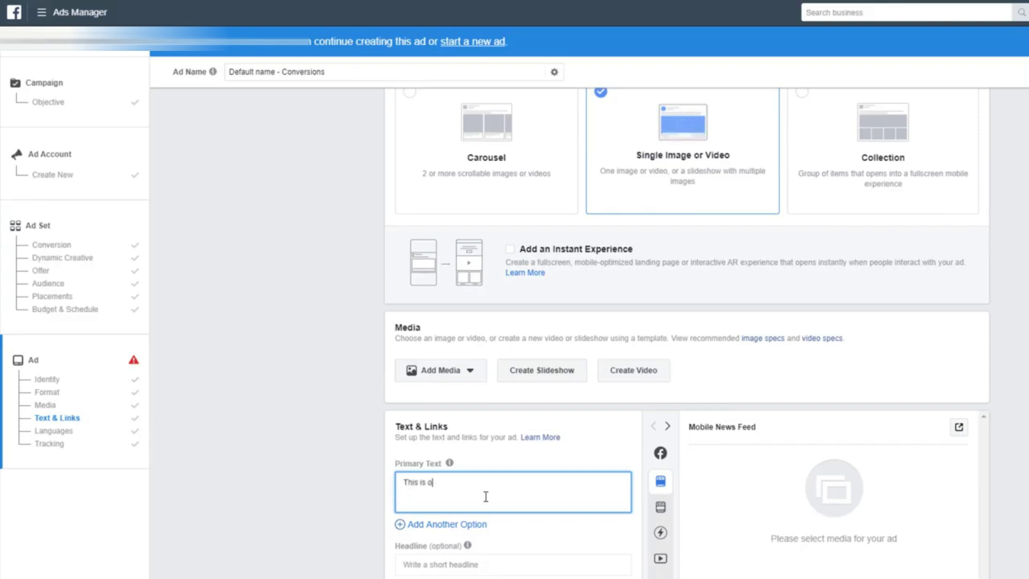
type("ur Primary Text")
Fill in the headline 'This is Our Headline Text' and description 'This Shows up Under Headline'.
scroll(466, 481, "down", 1)
scroll(466, 480, "down", 6)
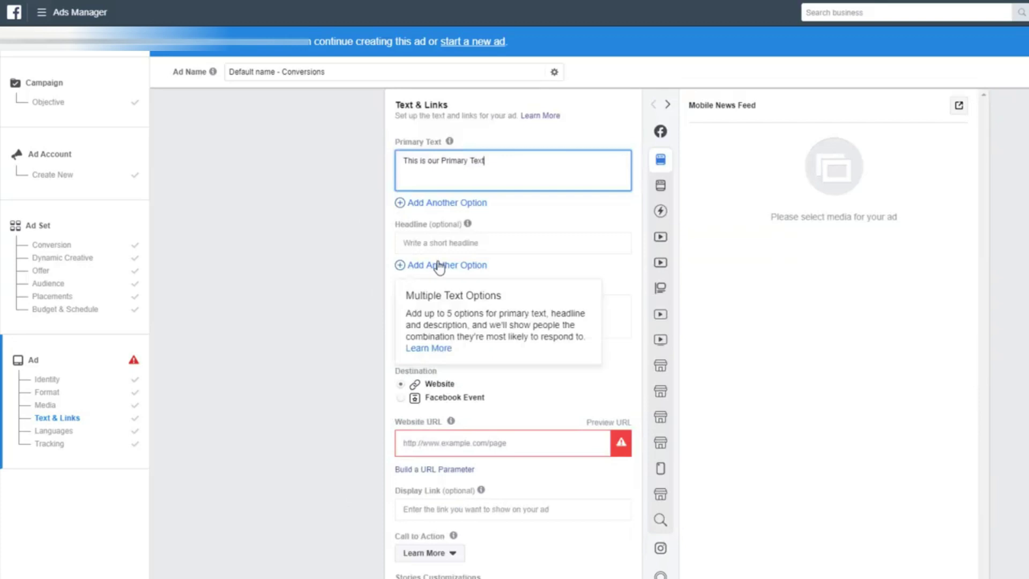
left_click(437, 242)
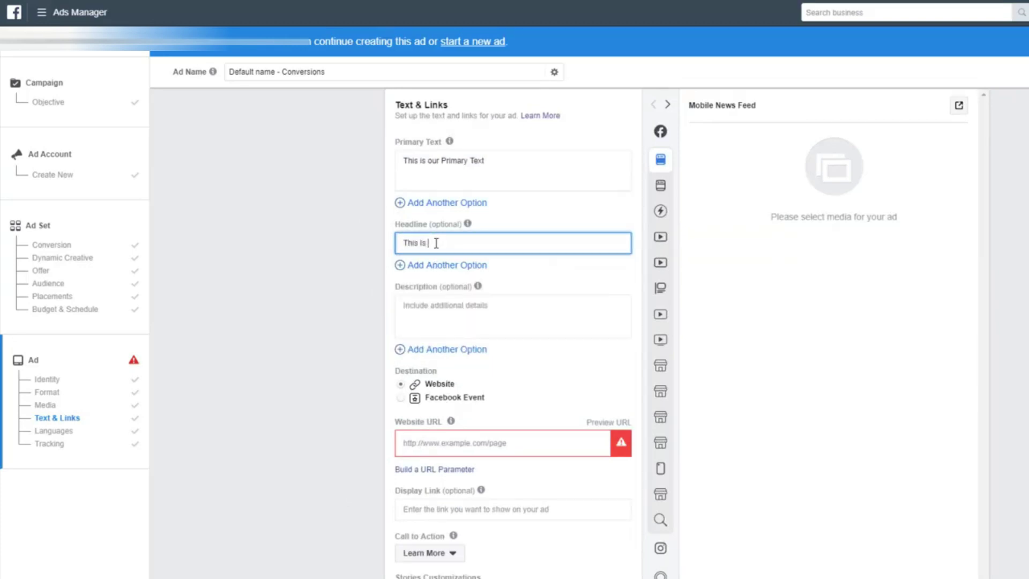
type("This is Our Headline Te")
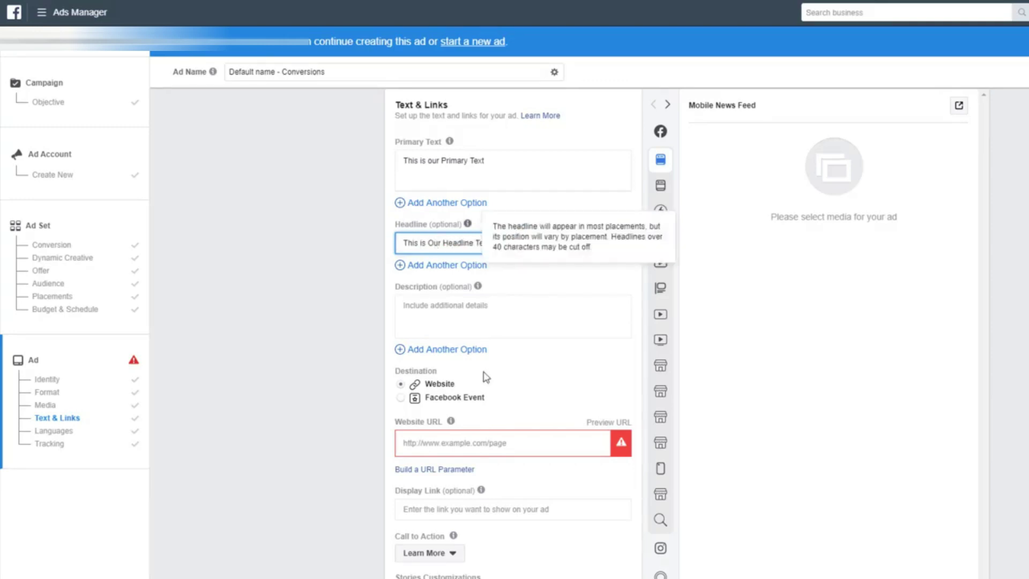
left_click(484, 310)
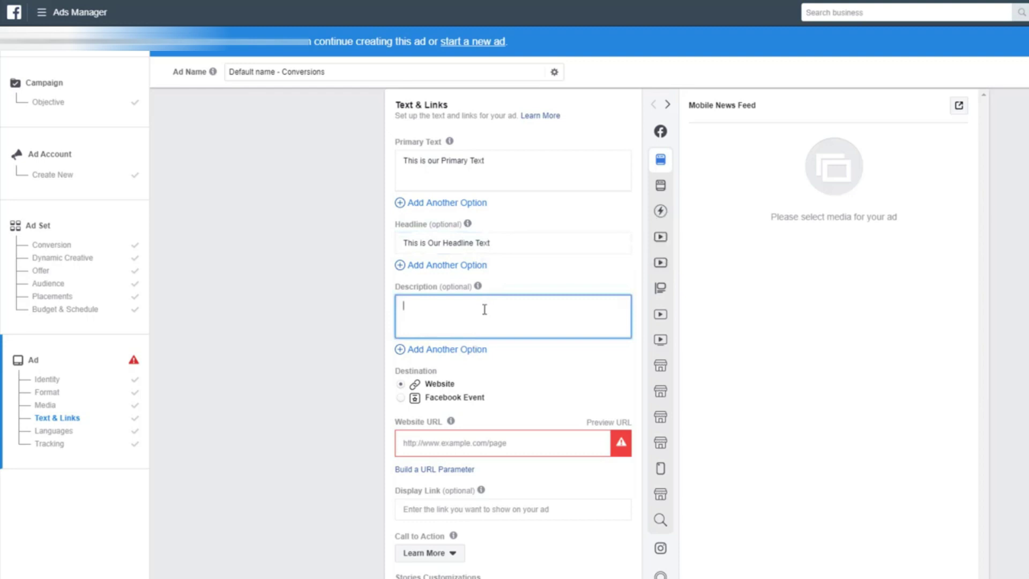
type("Thi si")
type(" Shows ")
type("up Under Headline")
left_click(435, 446)
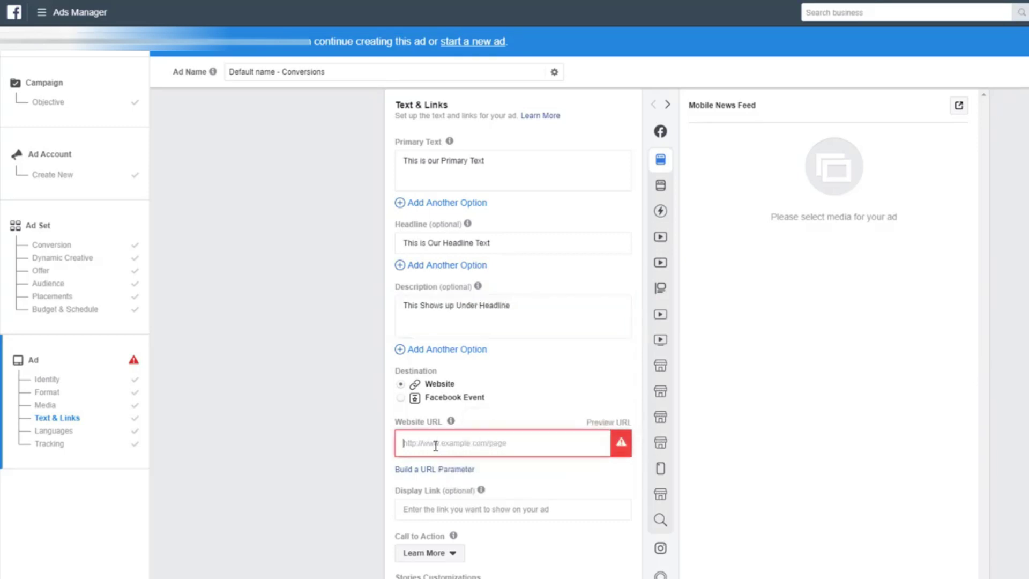
type("www.thetouchbuster.com")
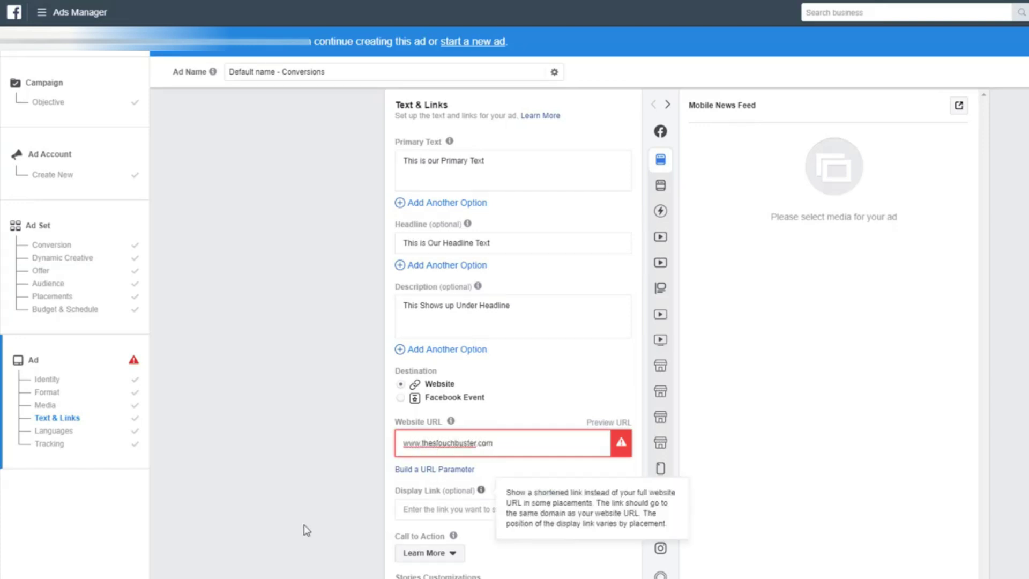
left_click(455, 505)
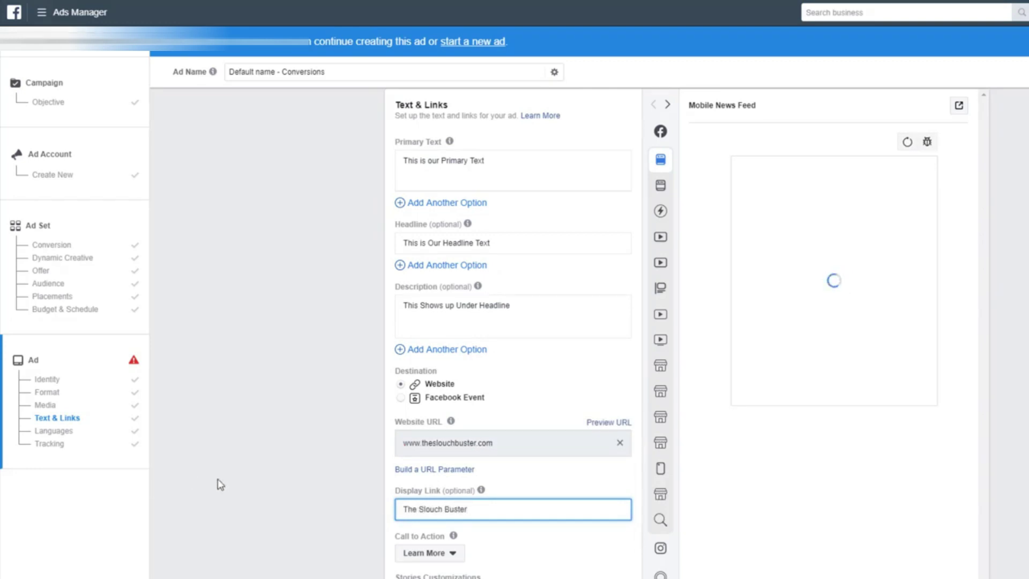
left_click(274, 483)
triple_click(423, 515)
key("BackSpace")
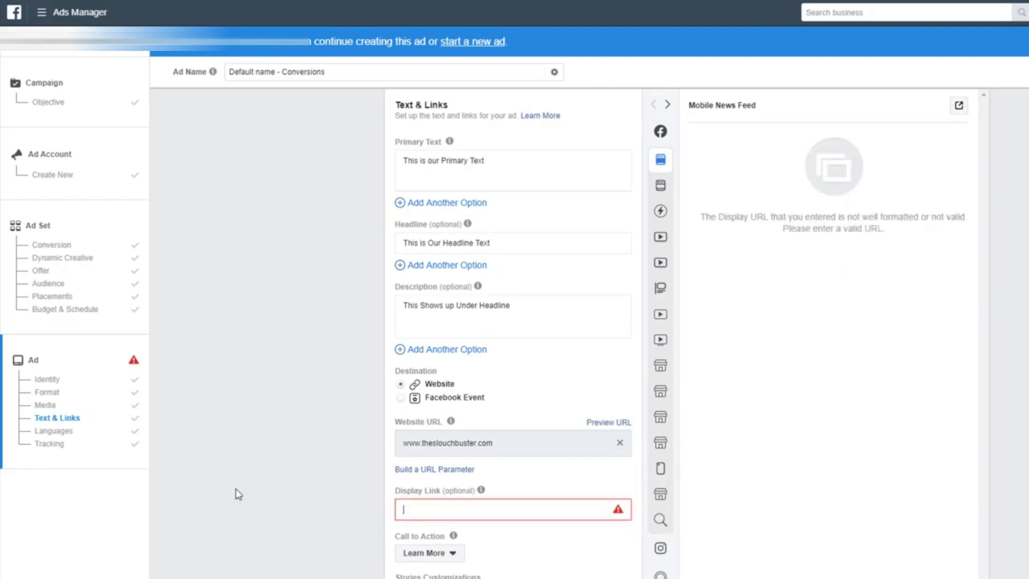
left_click(512, 327)
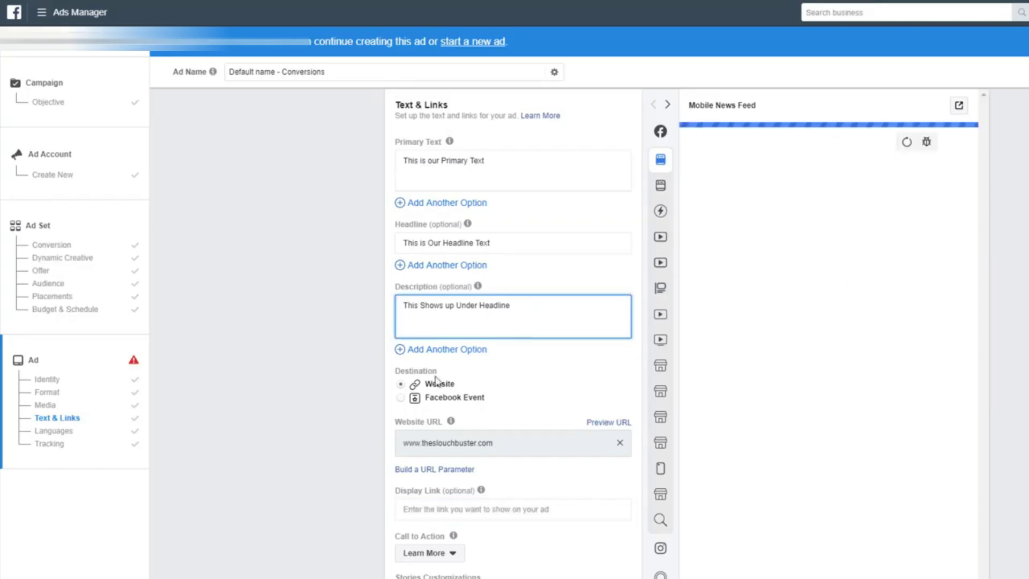
left_click_drag(401, 443, 652, 453)
left_click(301, 498)
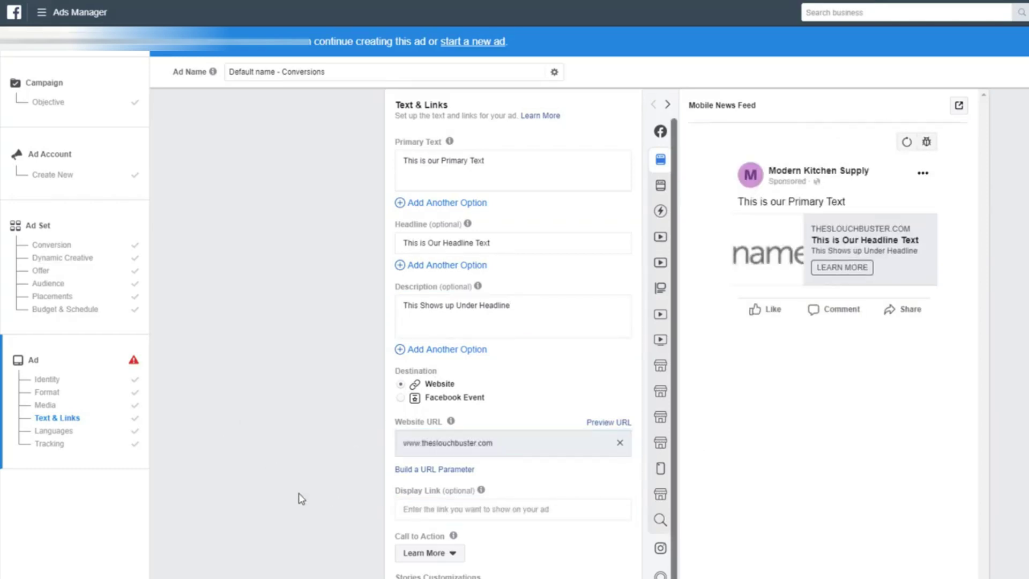
Choose Shop Now as the ad's call to action.
left_click(415, 555)
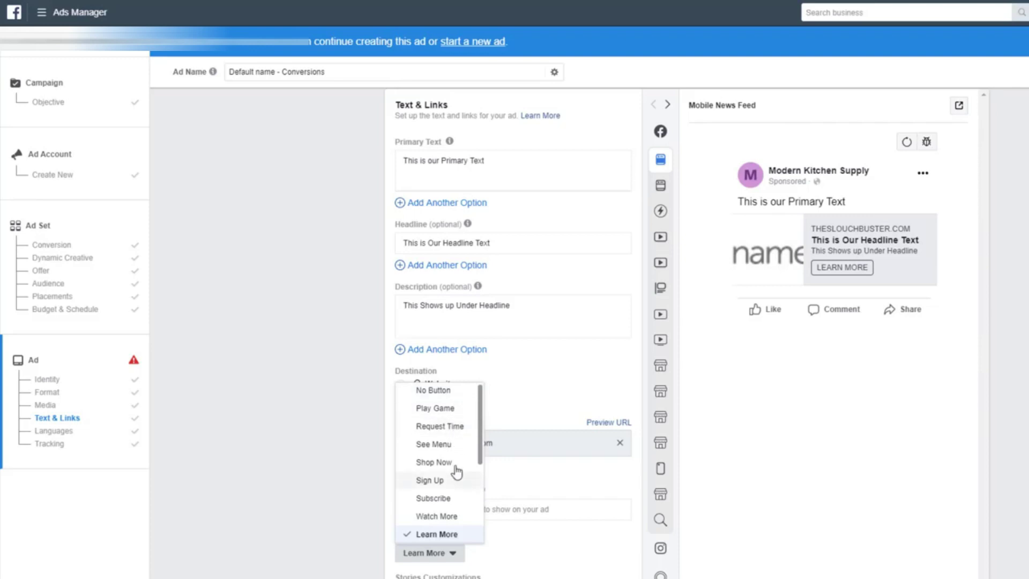
key("Return")
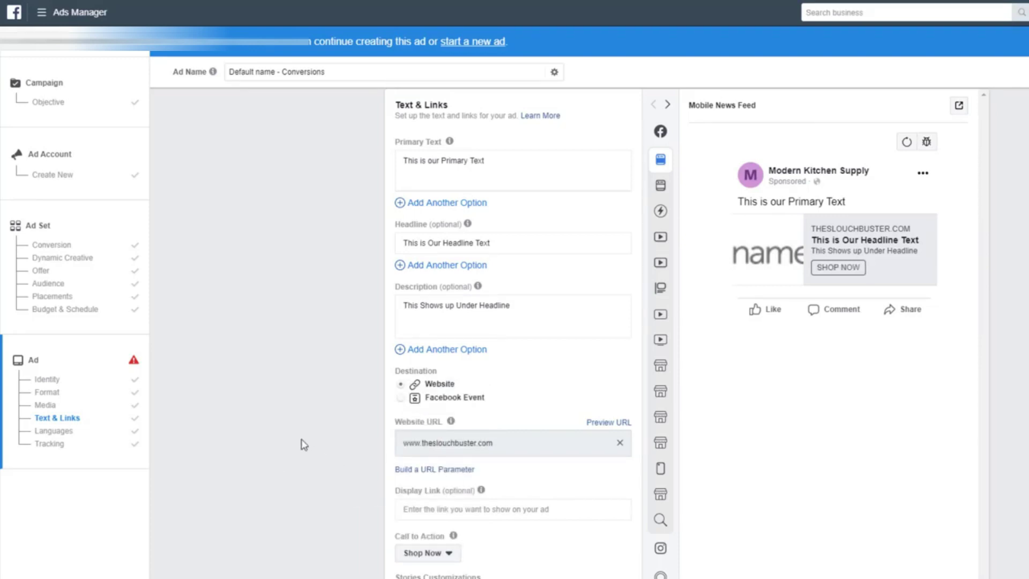
scroll(329, 441, "up", 5)
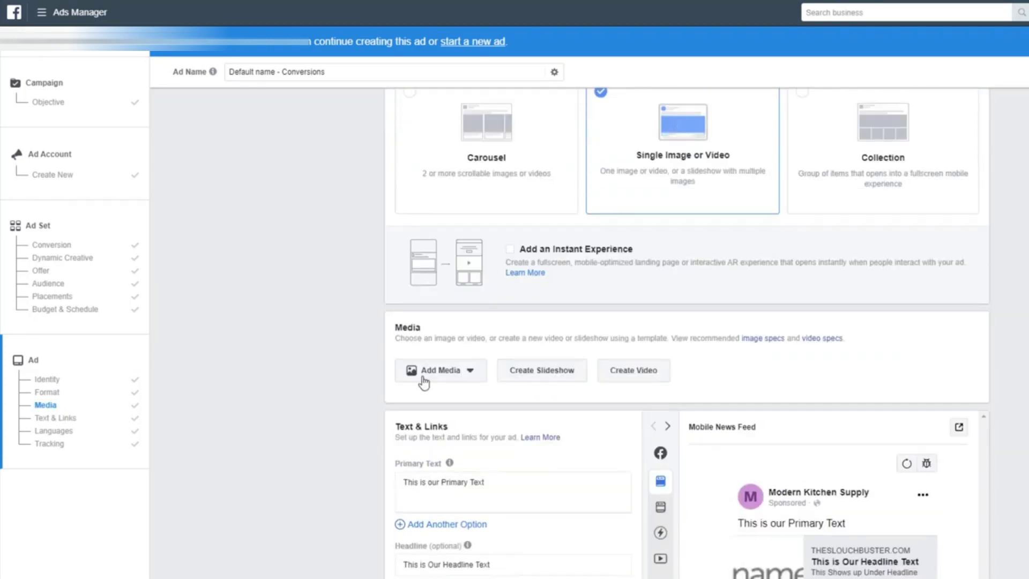
Upload the 1920 × 1080 Posture (Time 0_02_21;03).png image and use it as the ad's media.
left_click(451, 371)
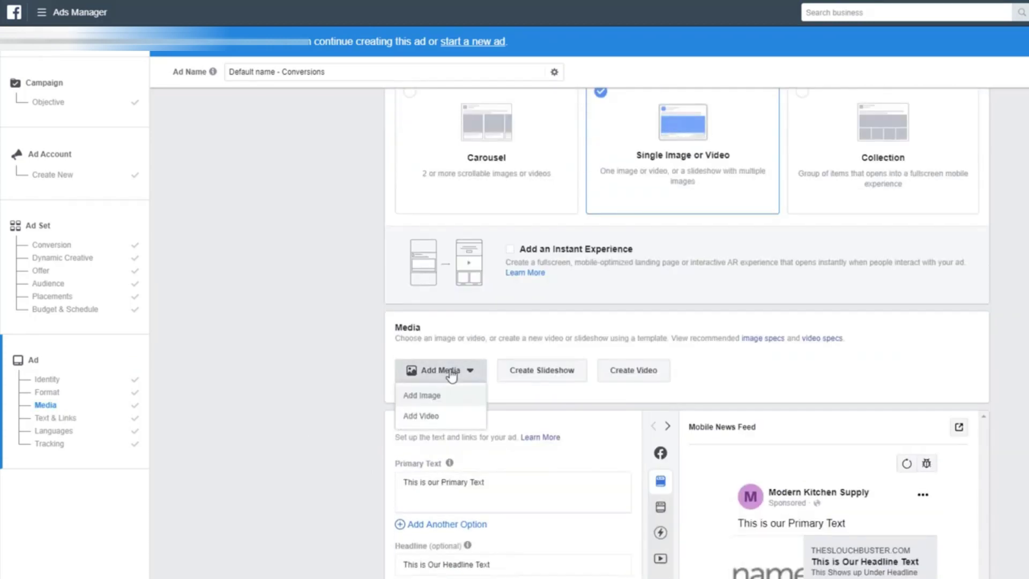
left_click(439, 402)
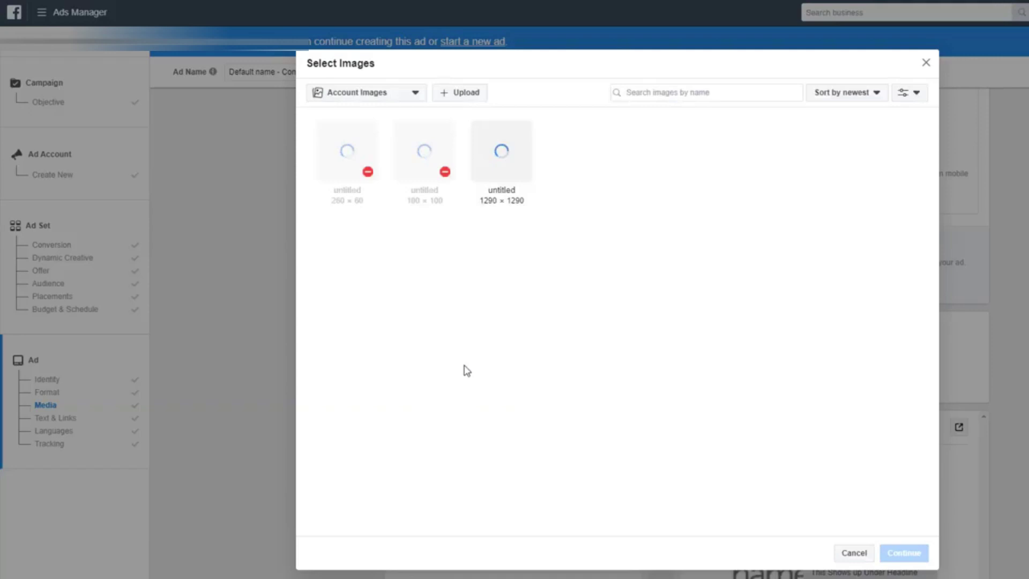
left_click(439, 96)
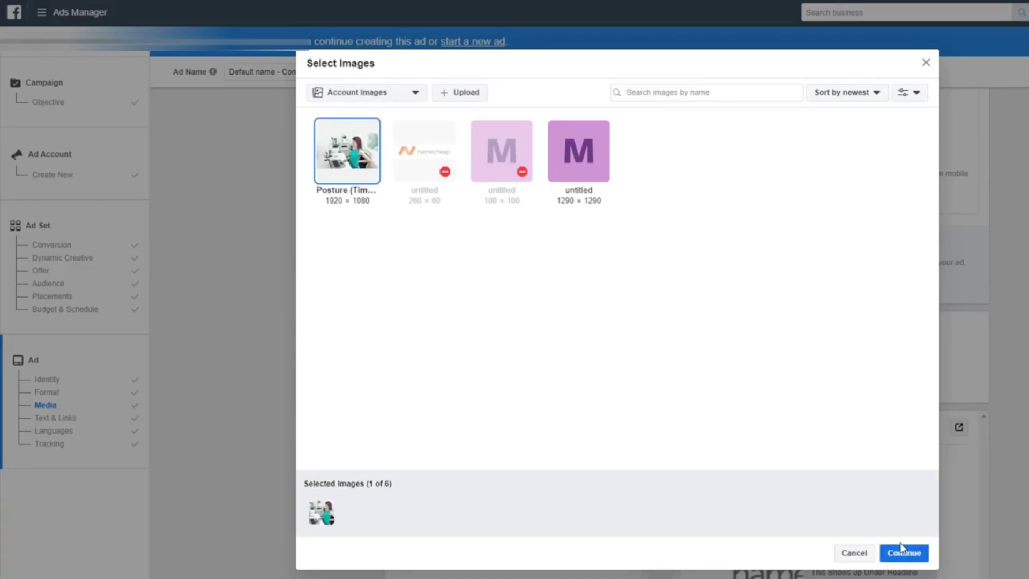
left_click(905, 555)
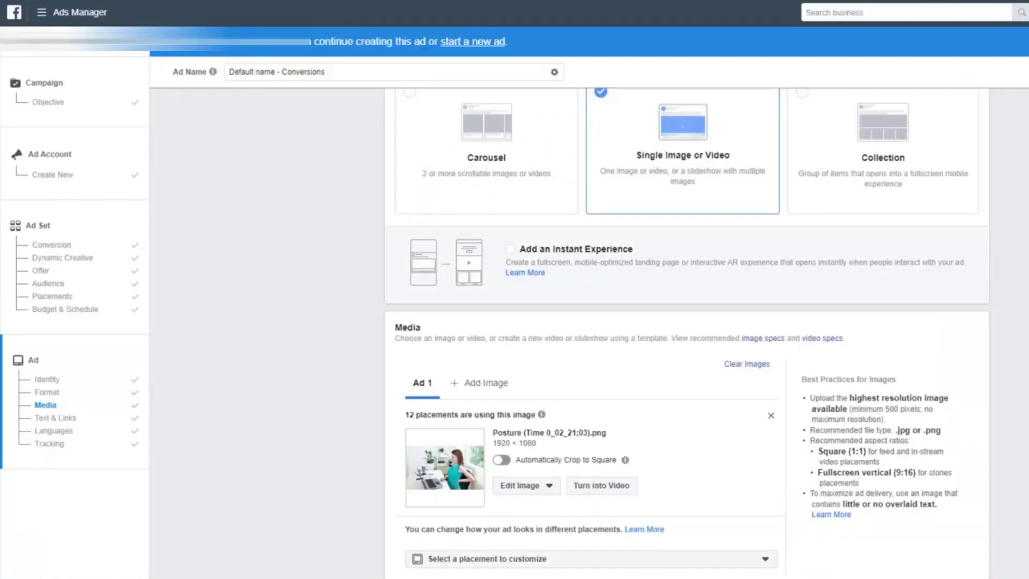
scroll(686, 332, "down", 10)
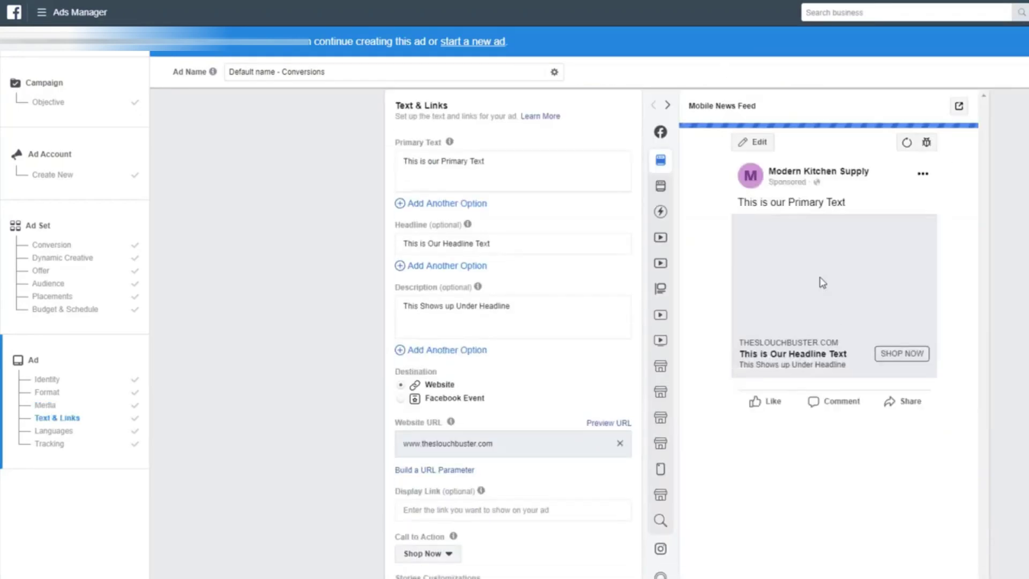